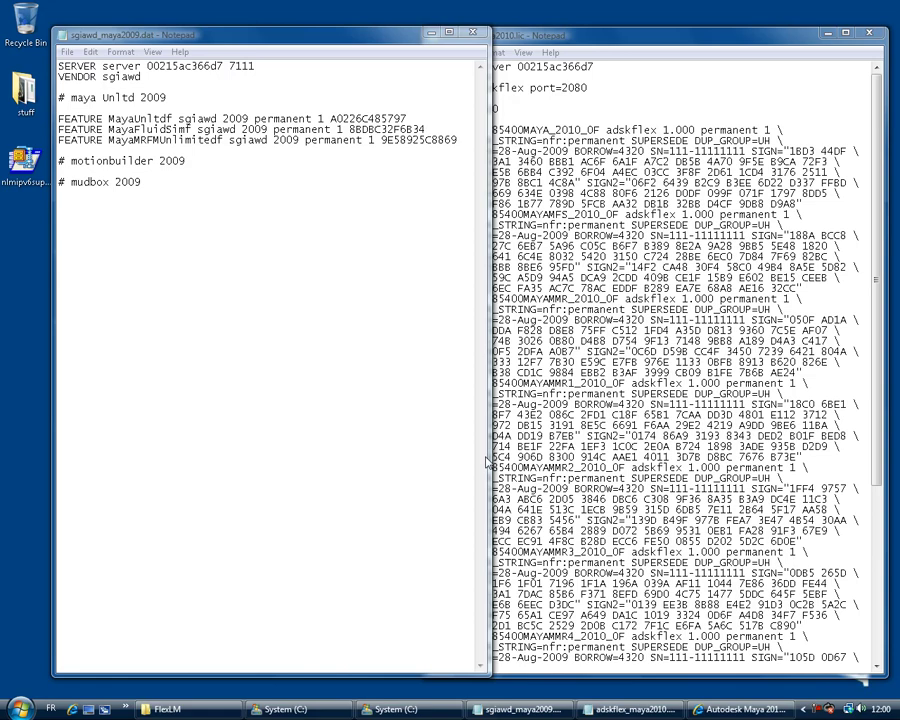
Replace 'server' on the SERVER line of sgiawd_maya2009.dat with para06722.
click(587, 43)
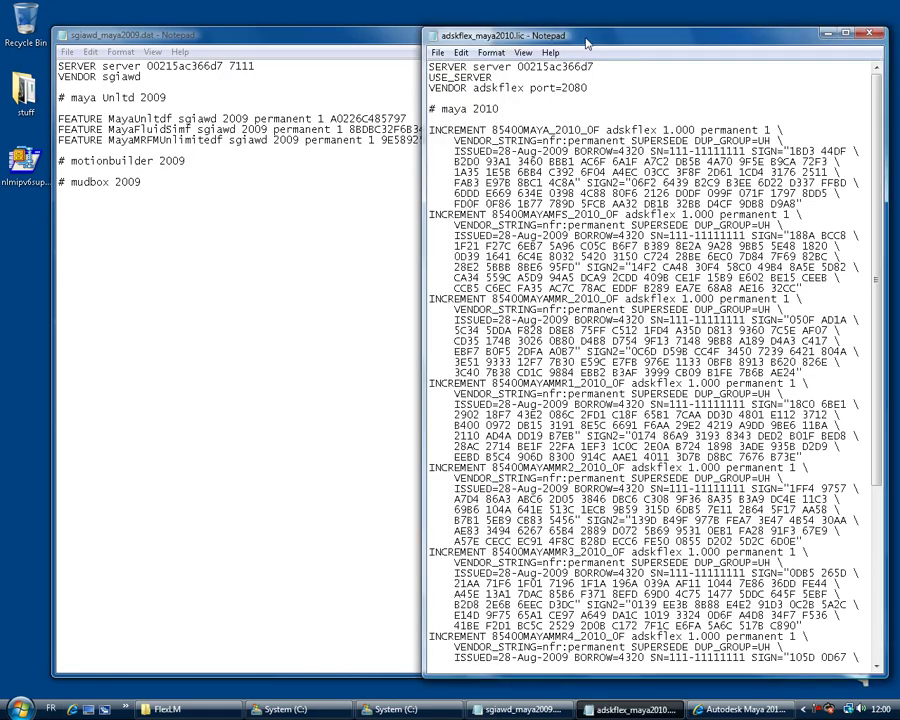
click(831, 34)
drag(392, 38, 574, 43)
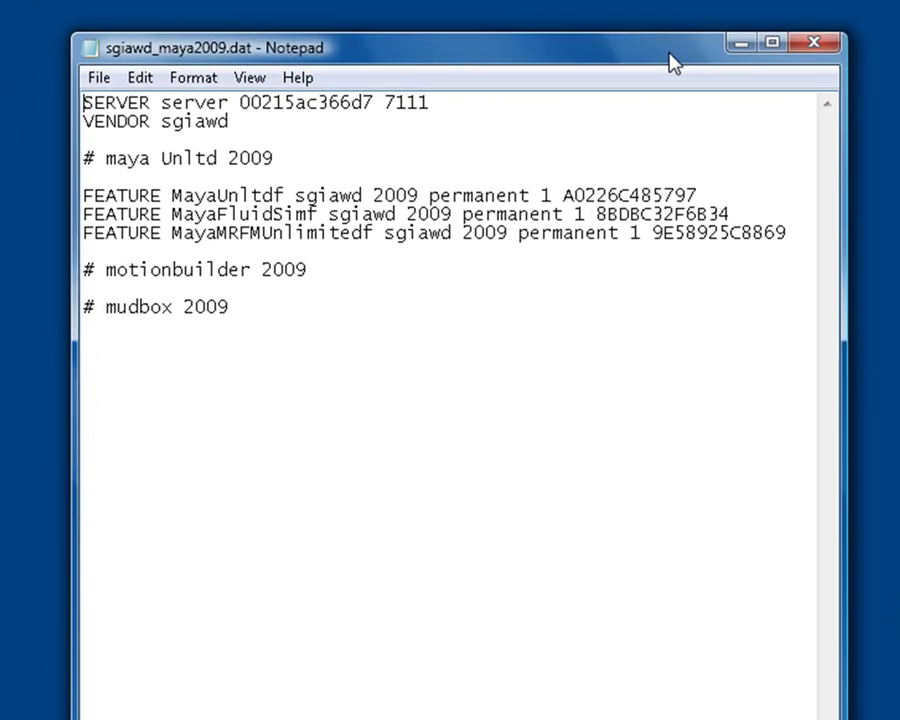
double_click(191, 102)
text(para06722)
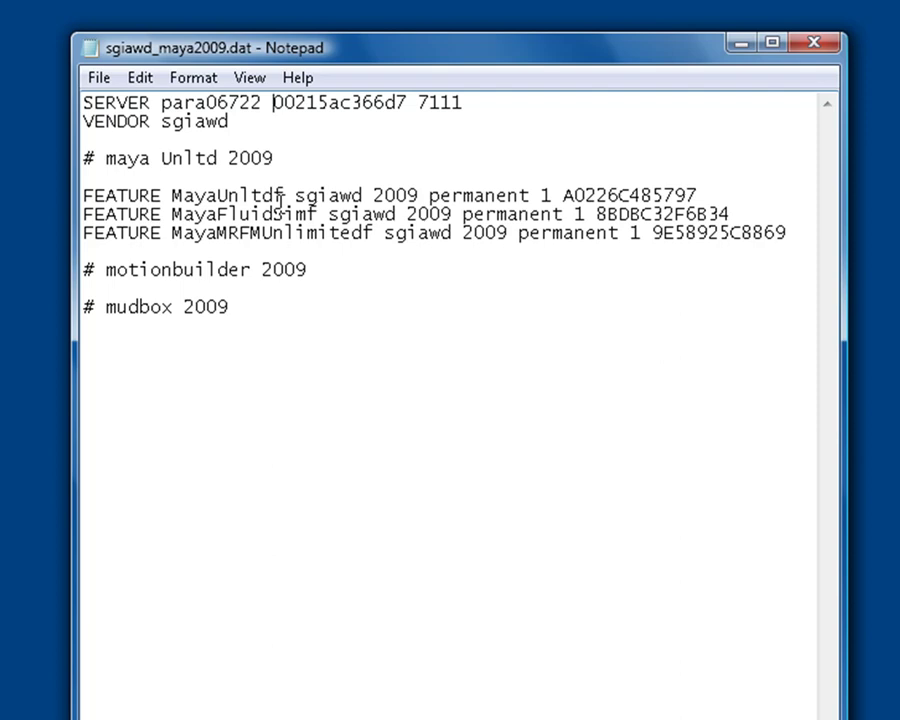
Review the host ID, vendor sgiawd, license count and the MayaUnltdf, MayaFluidSimf, MayaMRFMUnlimitedf features.
key(ctrl+shift+Right)
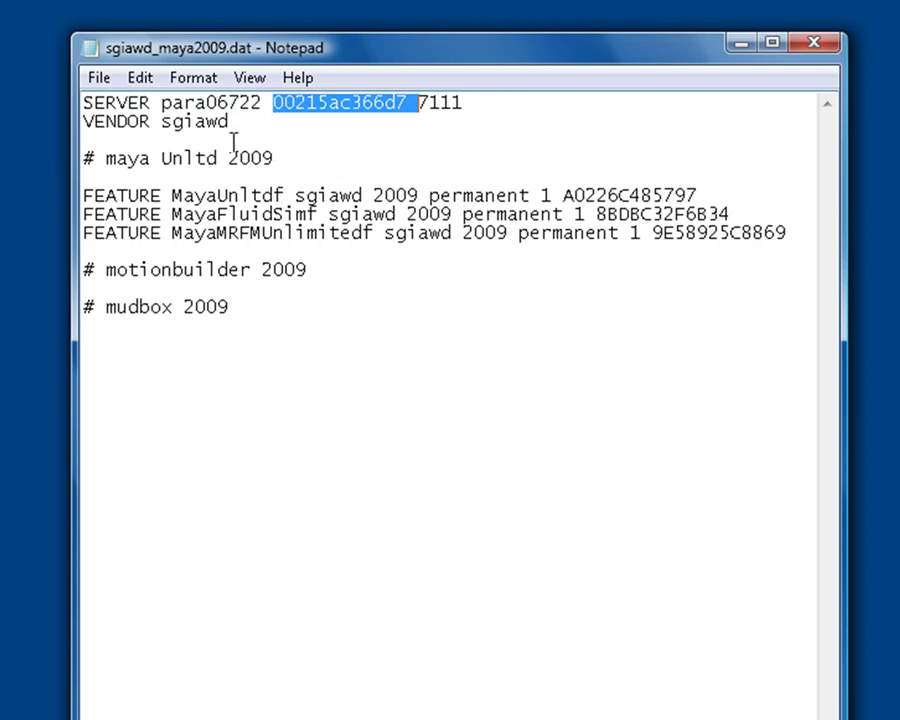
double_click(199, 122)
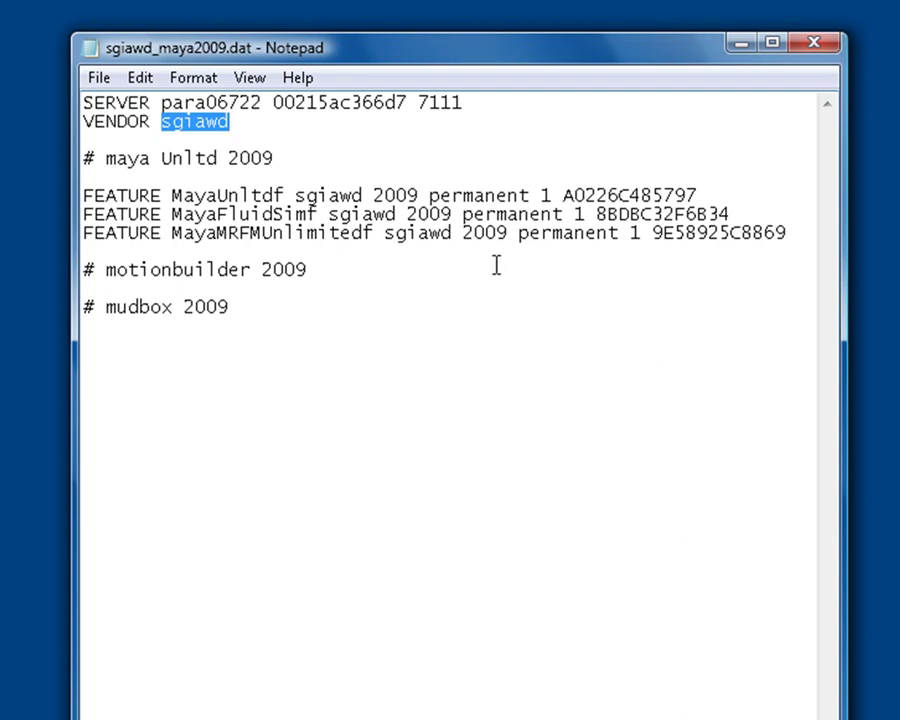
double_click(547, 193)
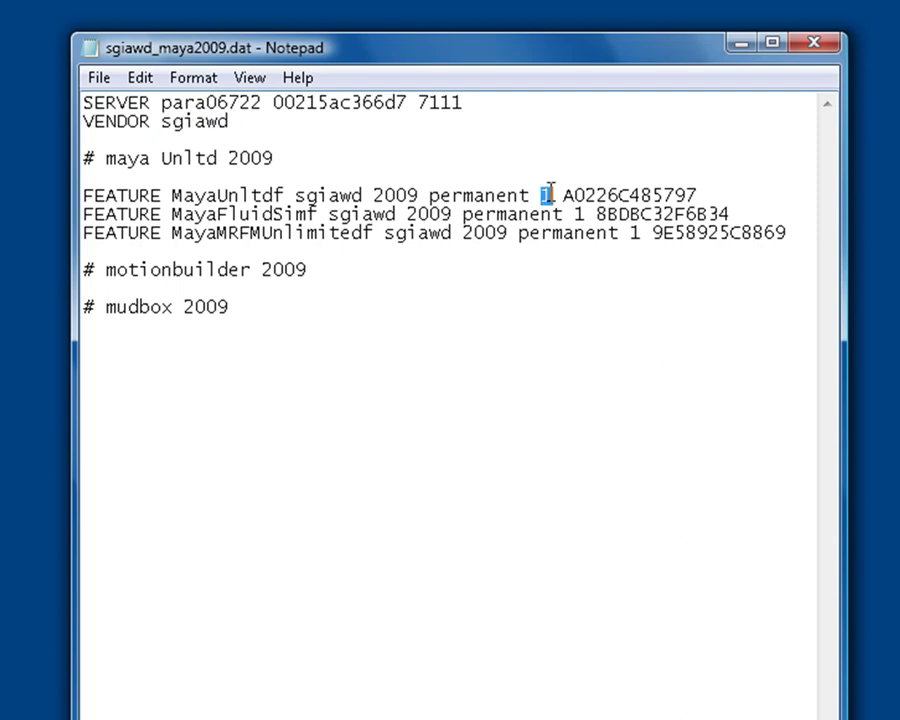
click(540, 289)
double_click(230, 194)
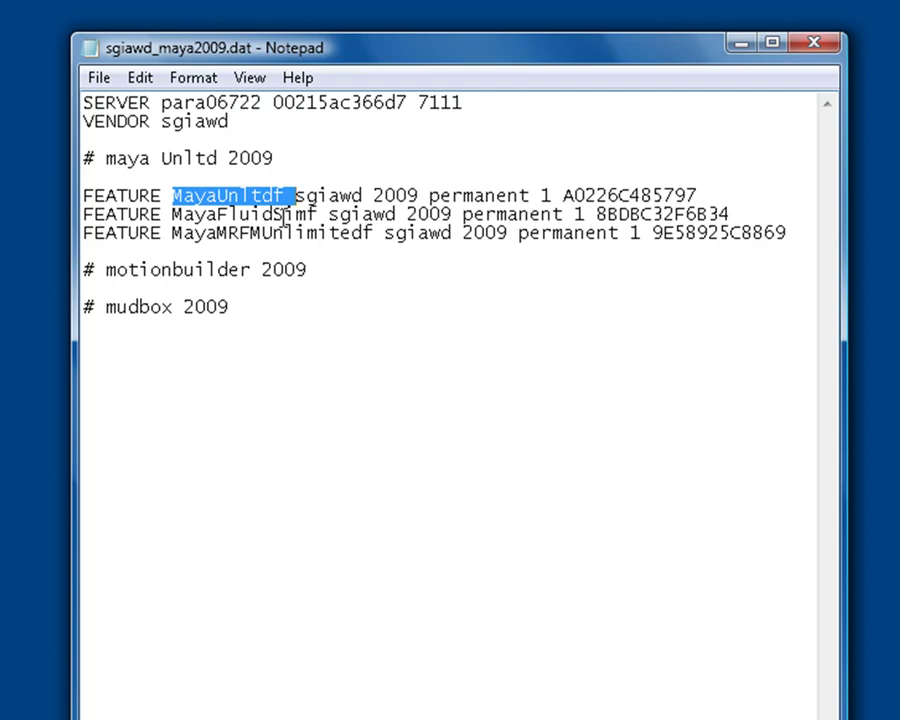
double_click(287, 212)
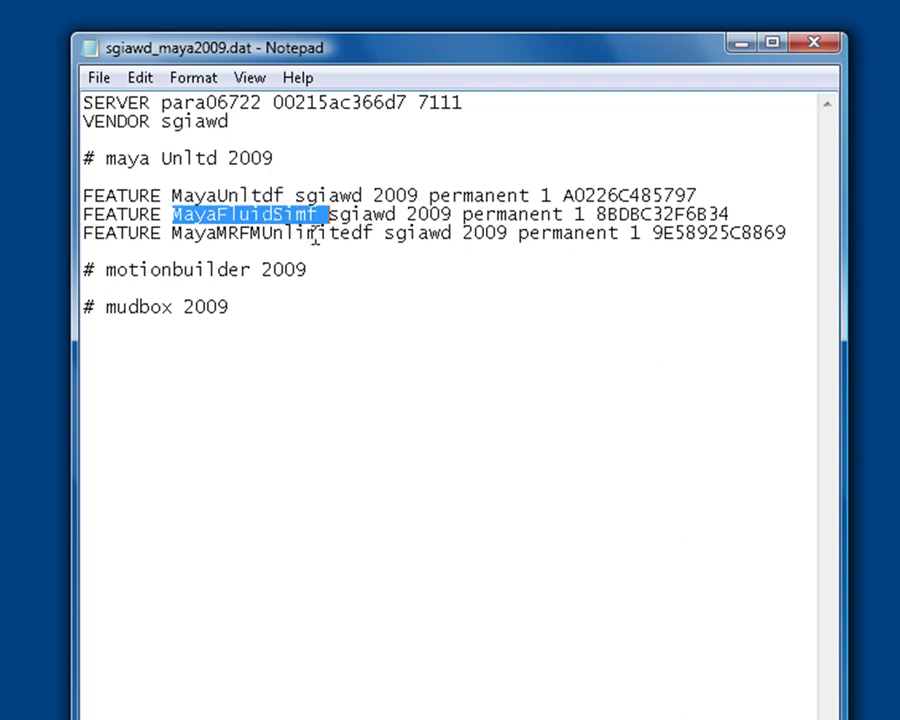
click(316, 236)
double_click(316, 236)
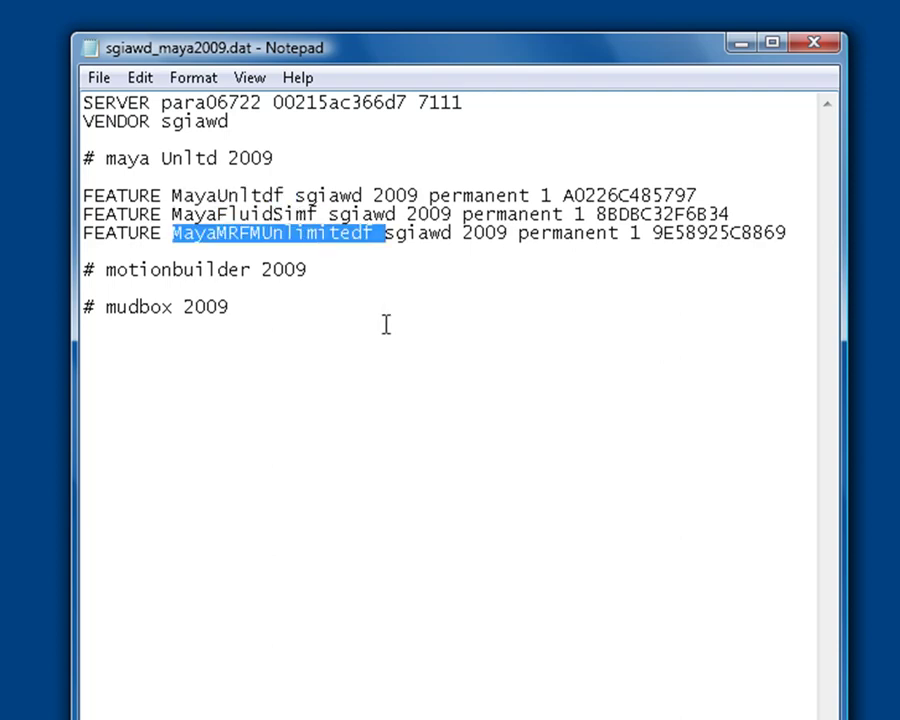
click(387, 321)
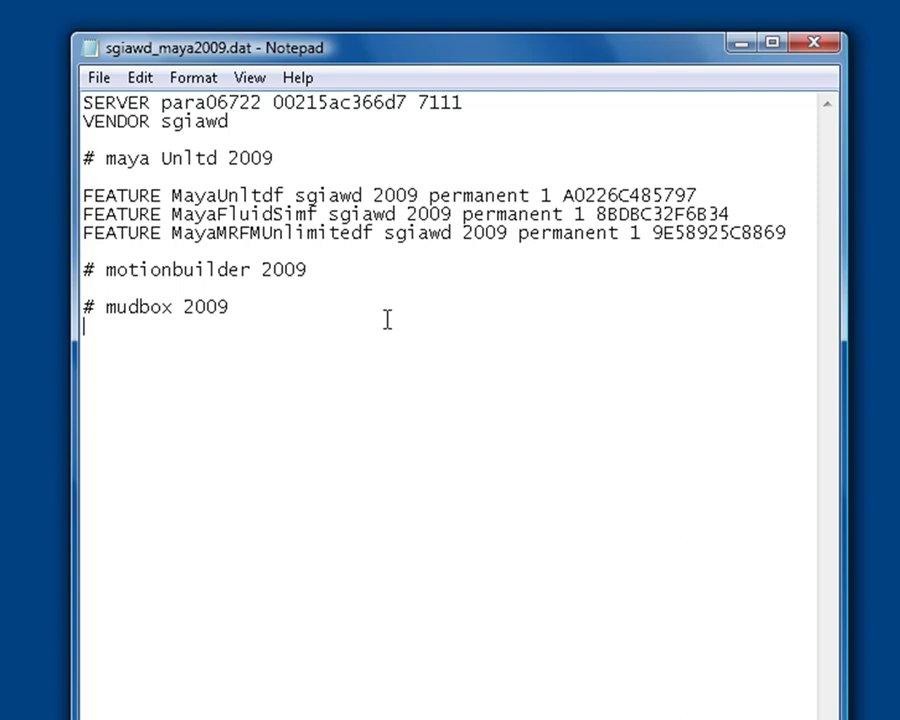
click(364, 307)
drag(364, 307, 72, 267)
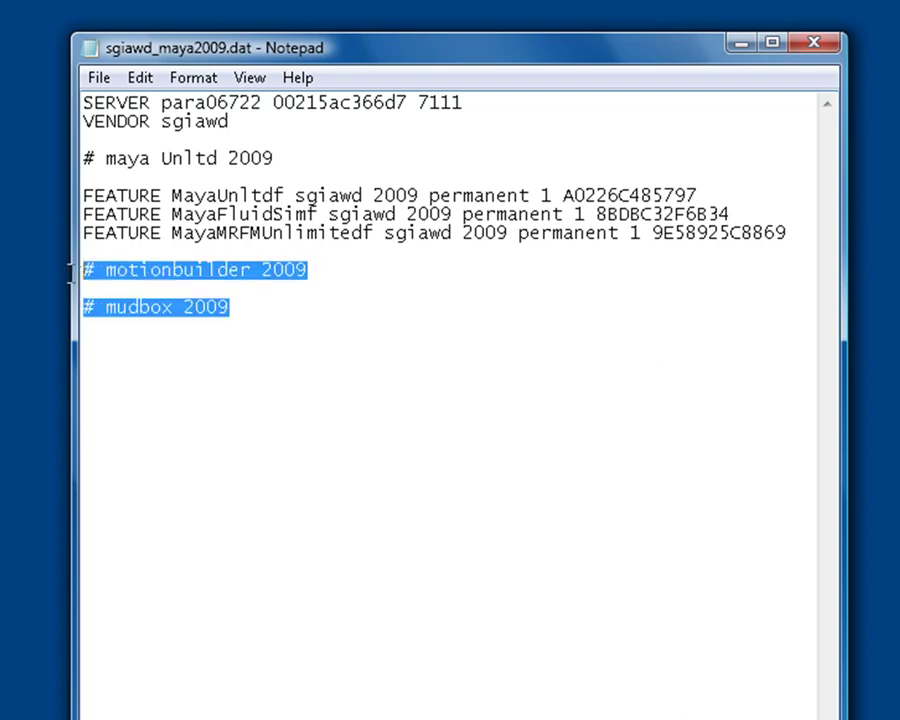
Save the Maya 2009 file, then paste para06722 over 'server' on the adskflex_maya2010.lic SERVER line.
click(395, 308)
click(97, 79)
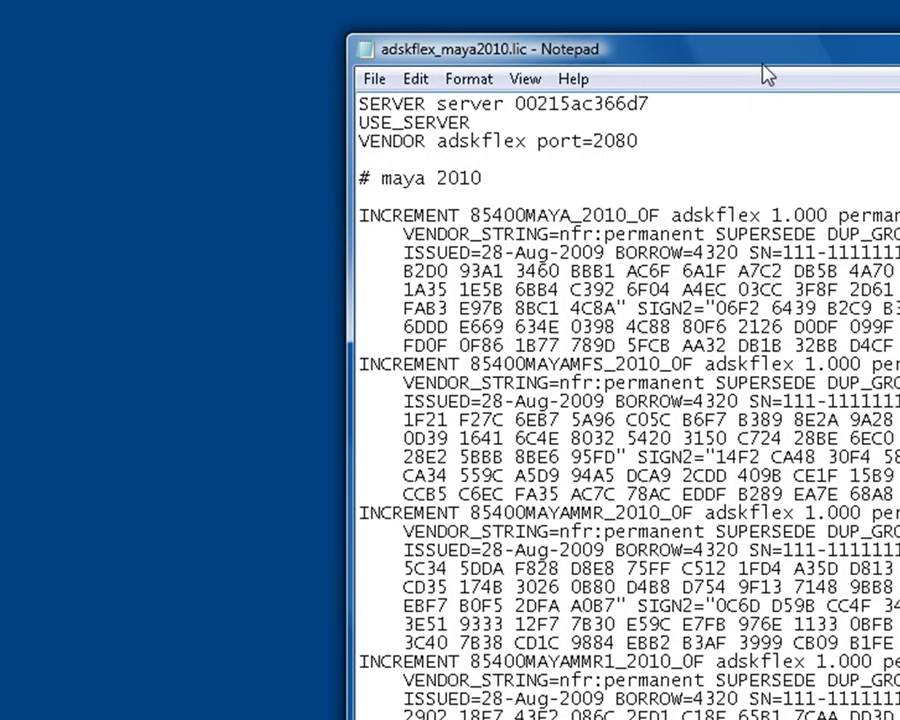
drag(109, 27, 450, 65)
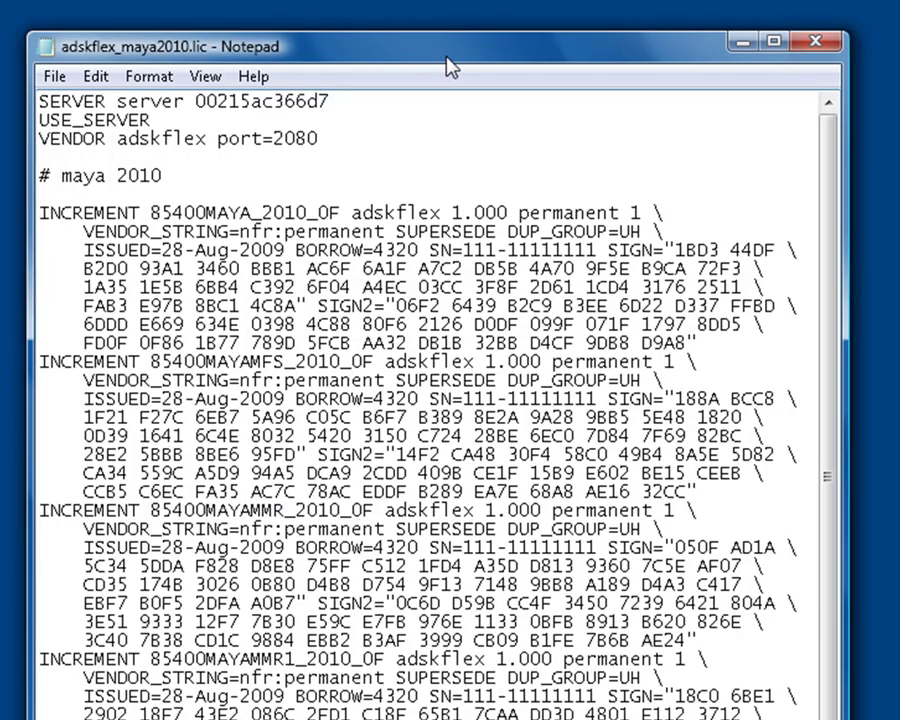
double_click(165, 100)
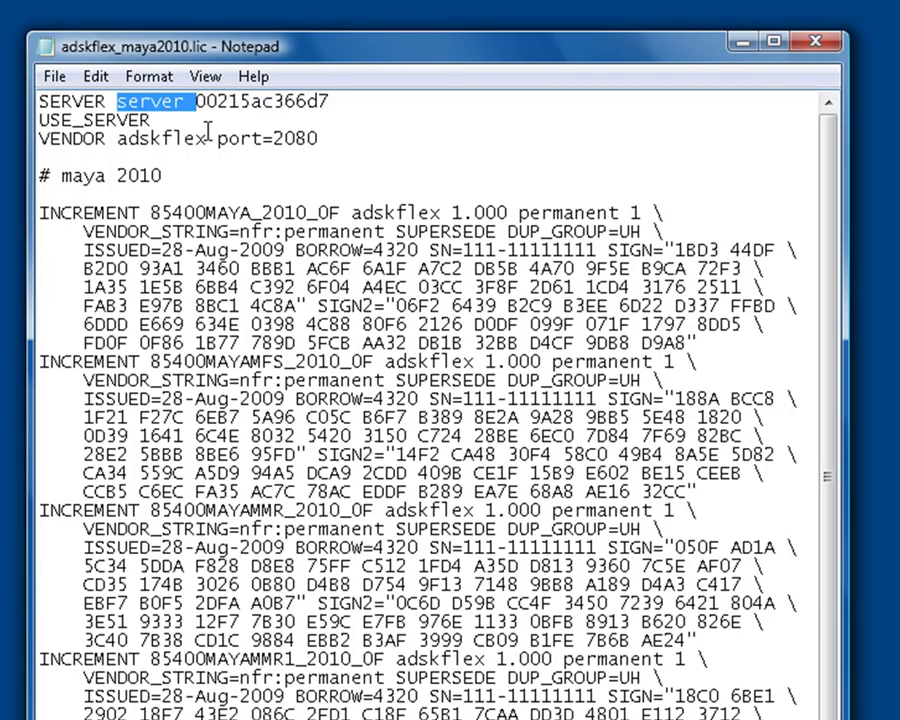
text(para06722)
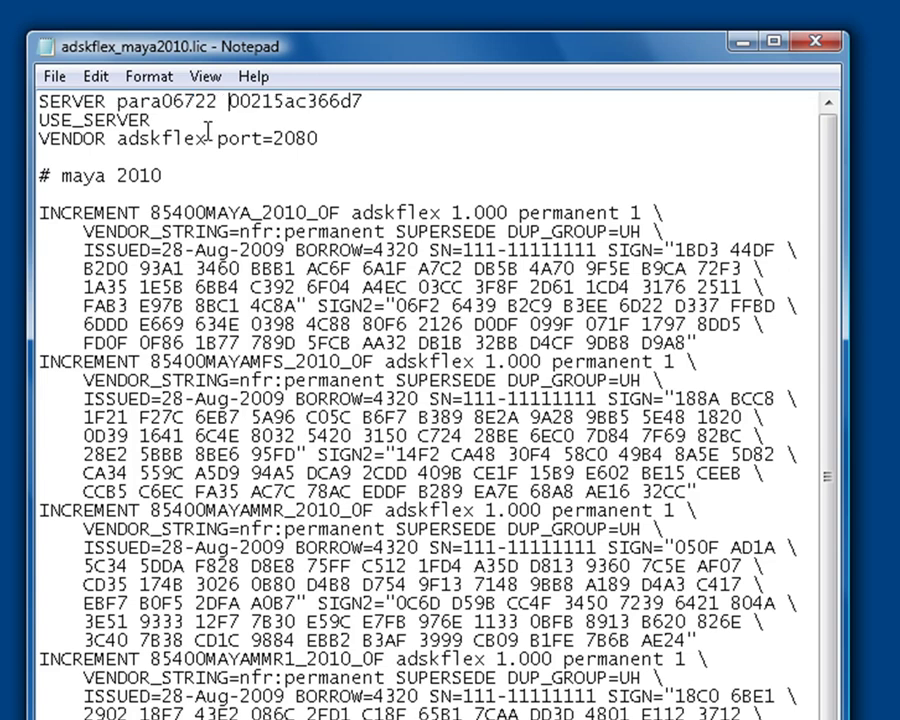
Inspect the host ID 00215ac366d7 and the vendor name adskflex.
double_click(358, 102)
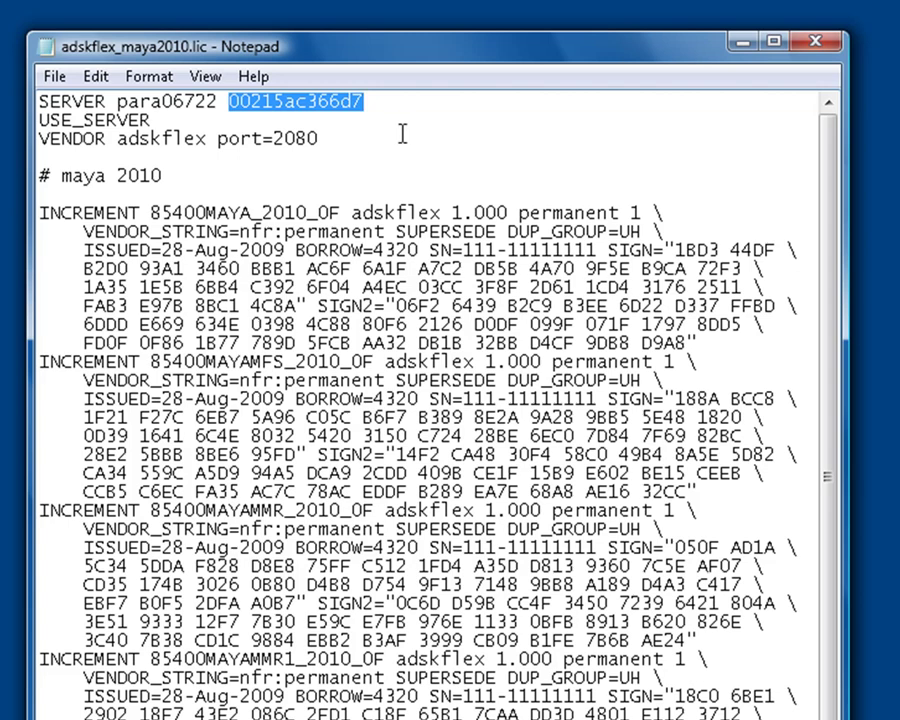
double_click(150, 138)
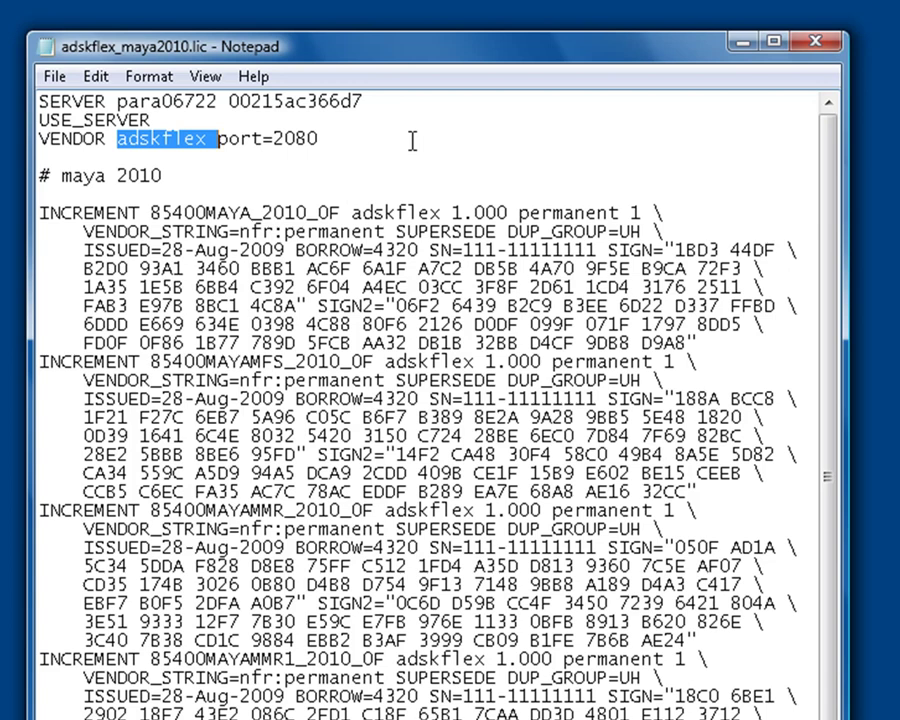
click(412, 140)
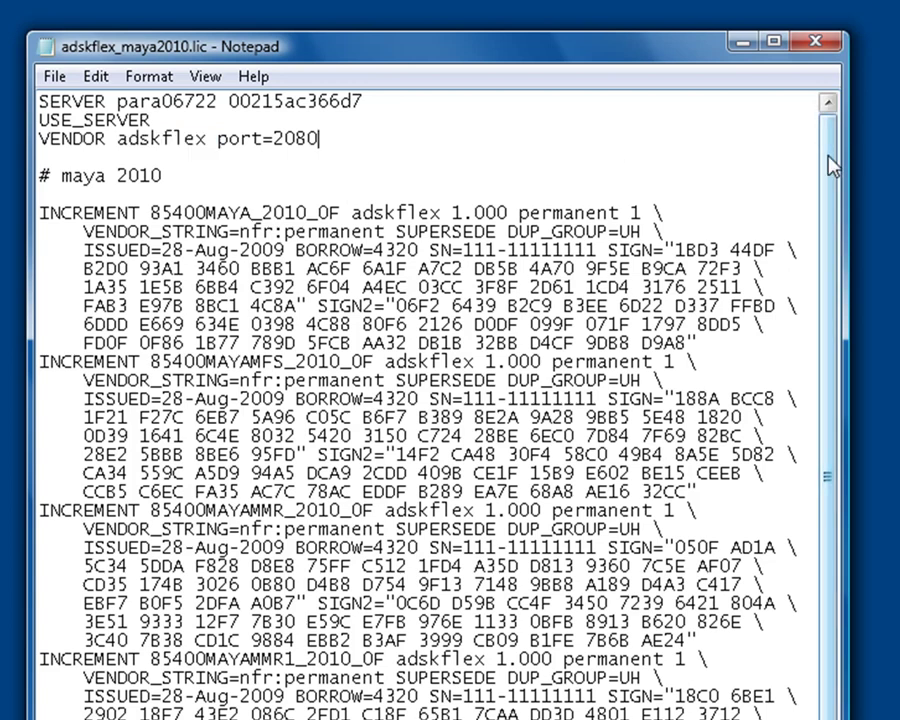
mouse_move(828, 155)
mouse_down()
mouse_move(840, 281)
mouse_move(838, 152)
mouse_up()
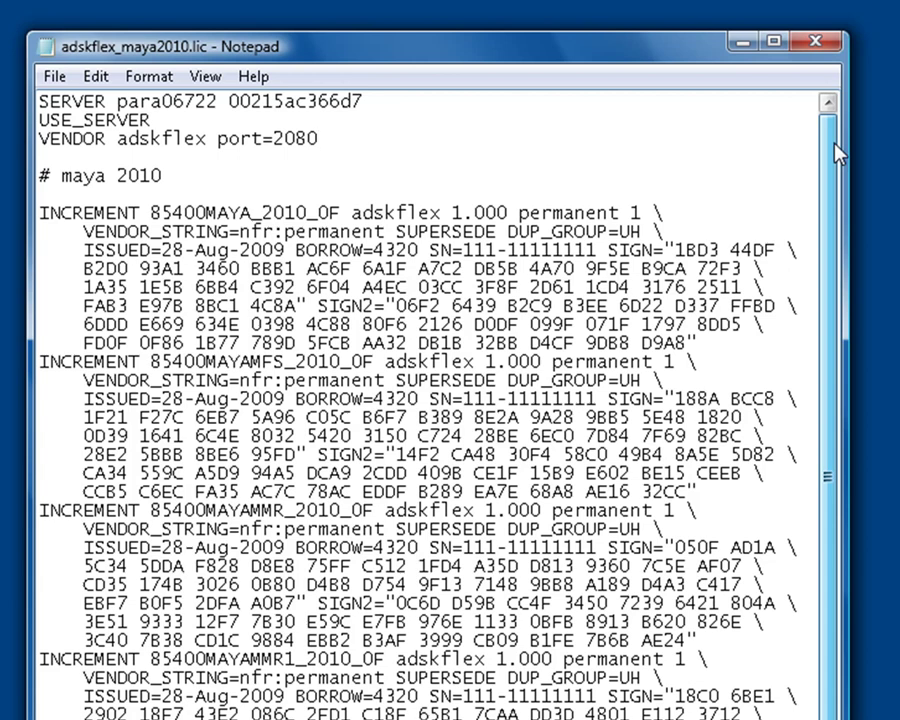
Review the INCREMENT feature codes from 85400MAYA_2010_0F through 85400MAYAMMR4_2010_0F.
double_click(290, 213)
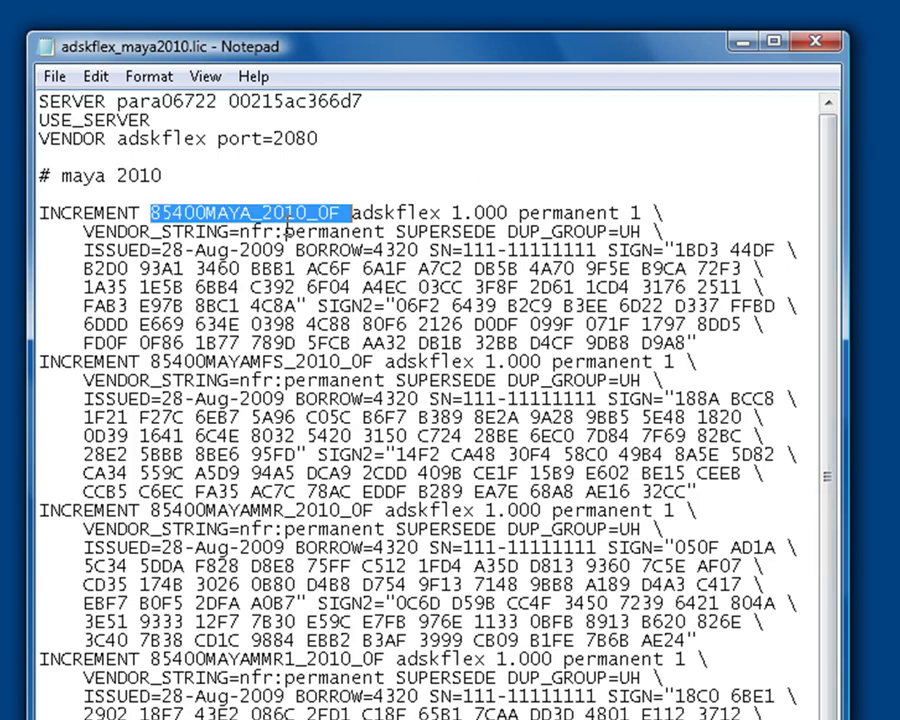
double_click(326, 361)
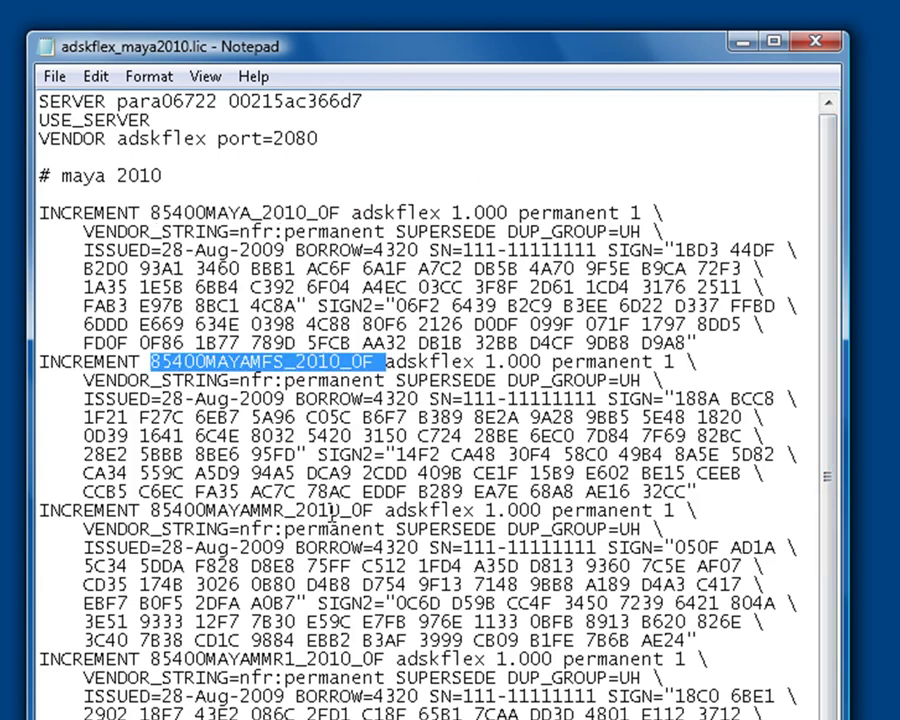
double_click(320, 510)
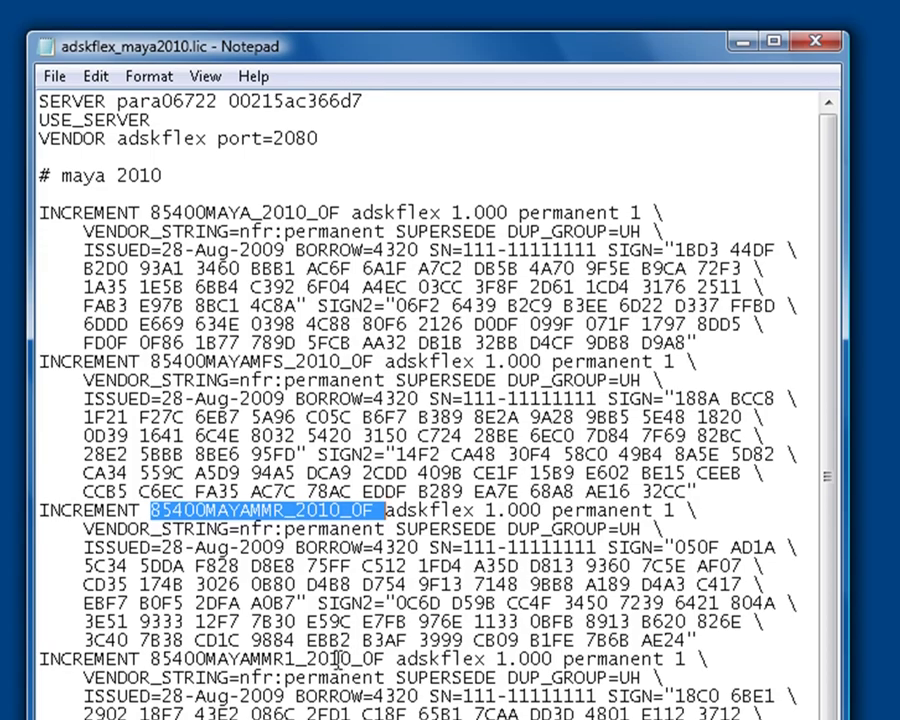
double_click(322, 658)
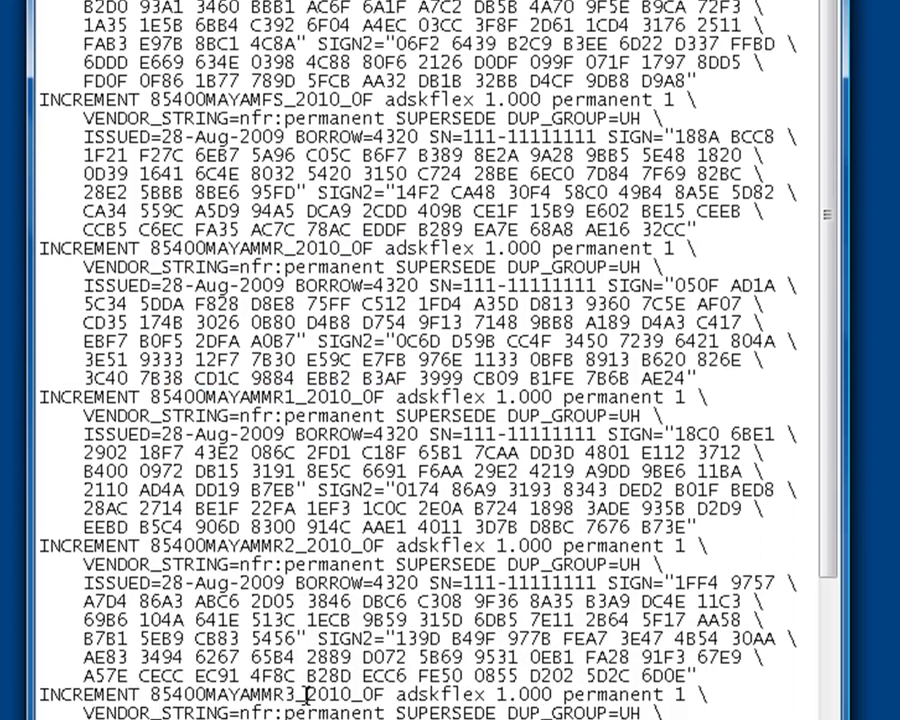
double_click(300, 686)
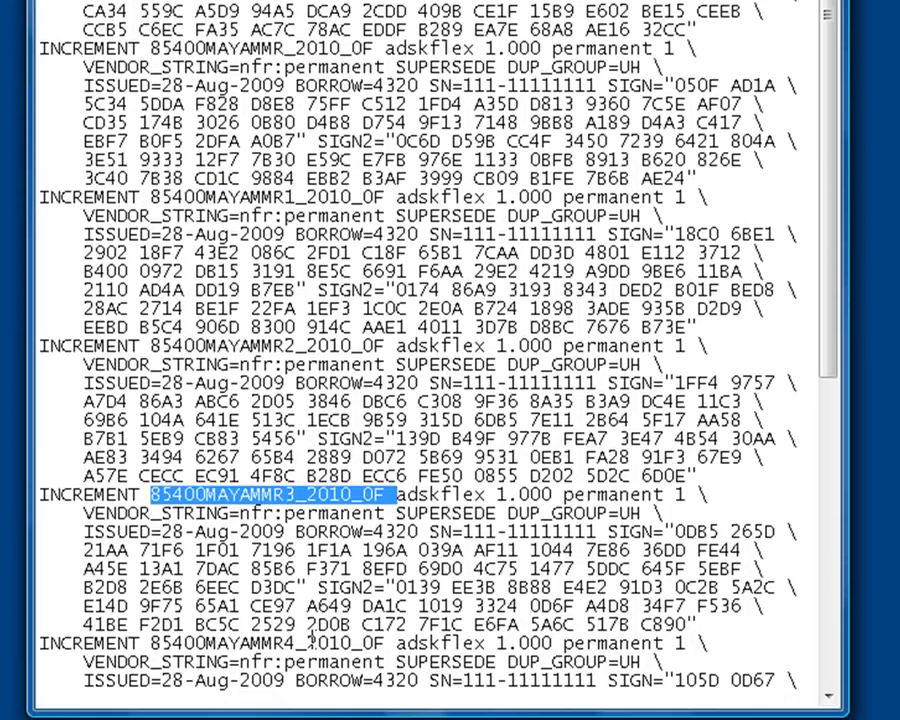
double_click(313, 642)
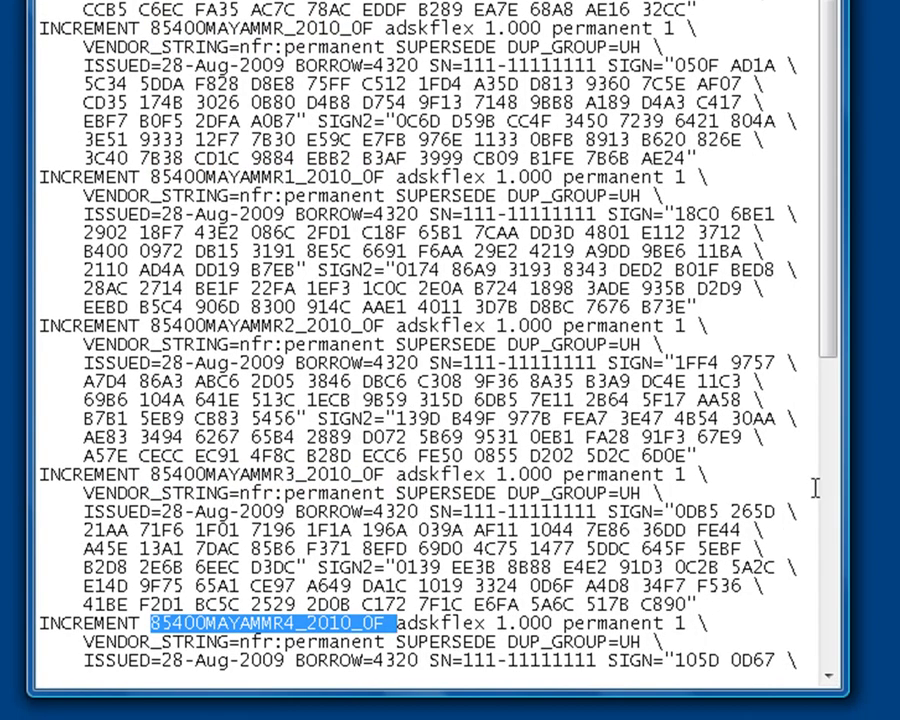
Scroll to the file's end and highlight the comment headings for other 2010 Autodesk products.
click(815, 487)
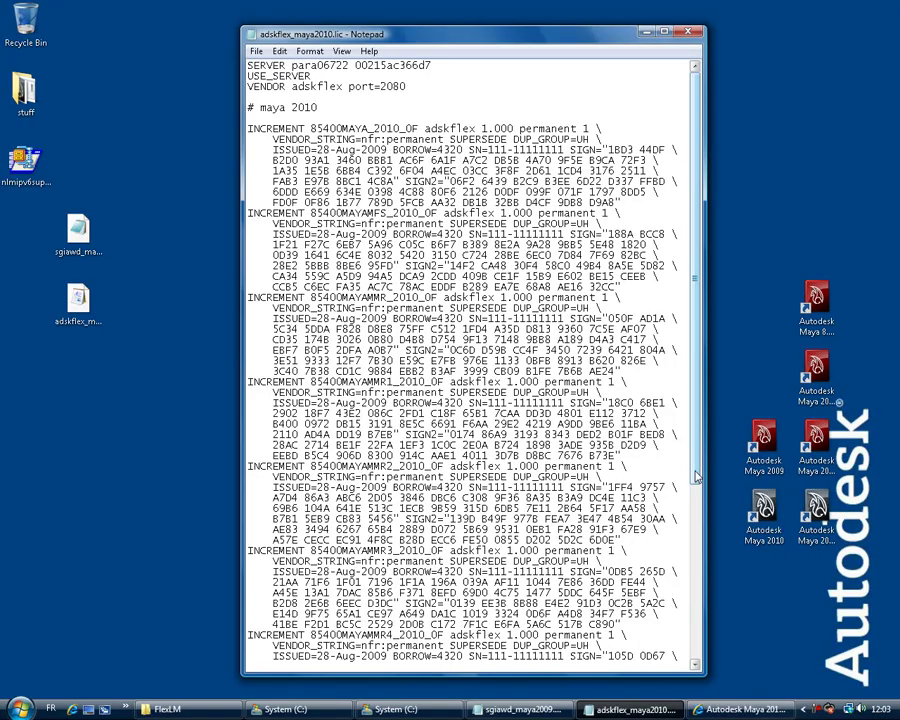
drag(697, 478, 698, 665)
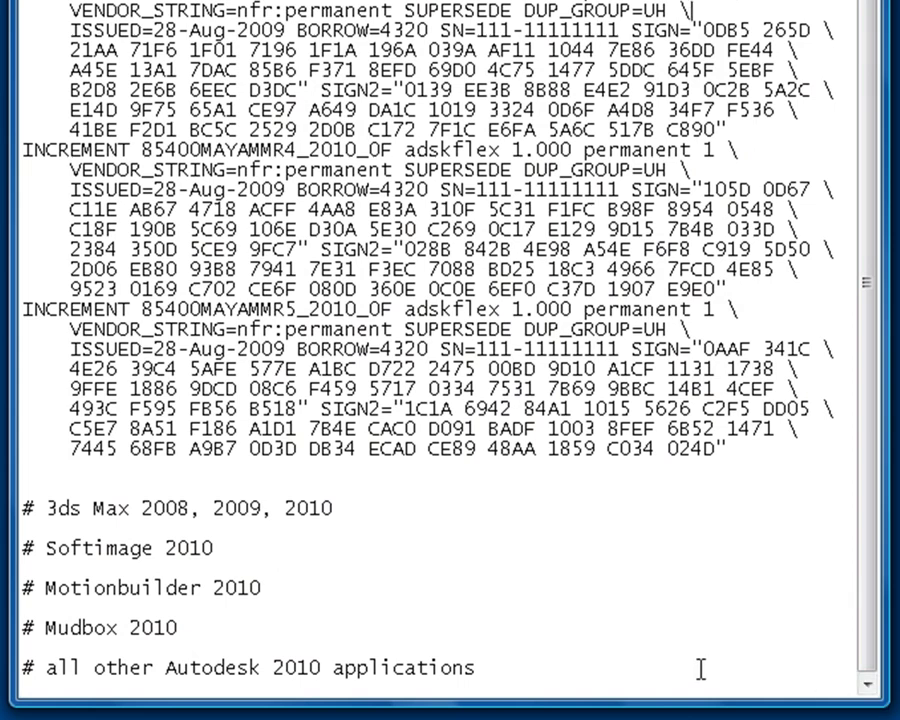
drag(700, 668, 17, 508)
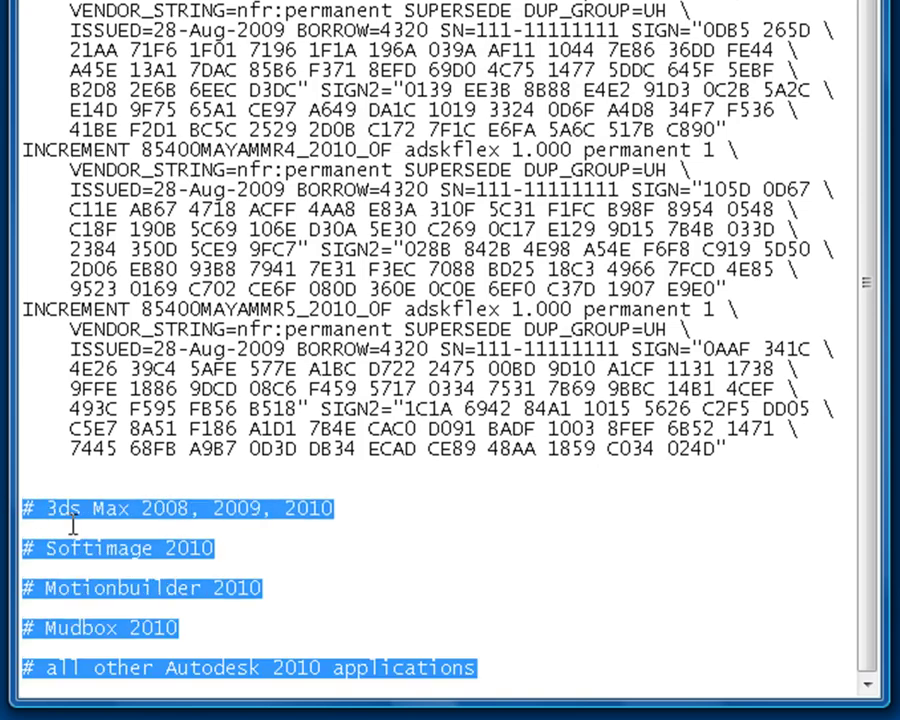
click(626, 667)
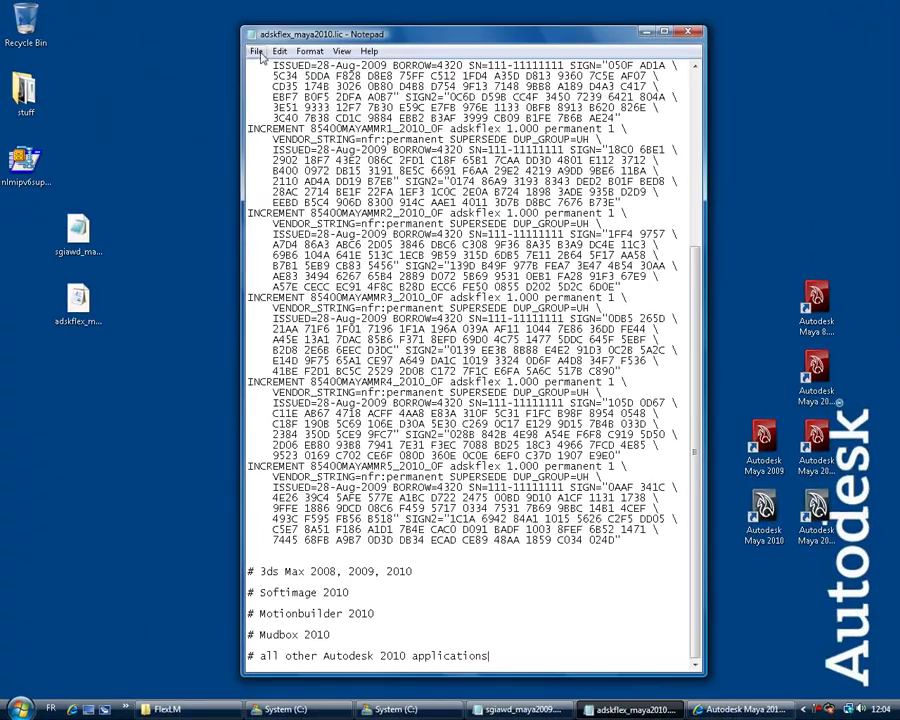
Save the edited adskflex_maya2010.lic and minimize Notepad.
click(256, 50)
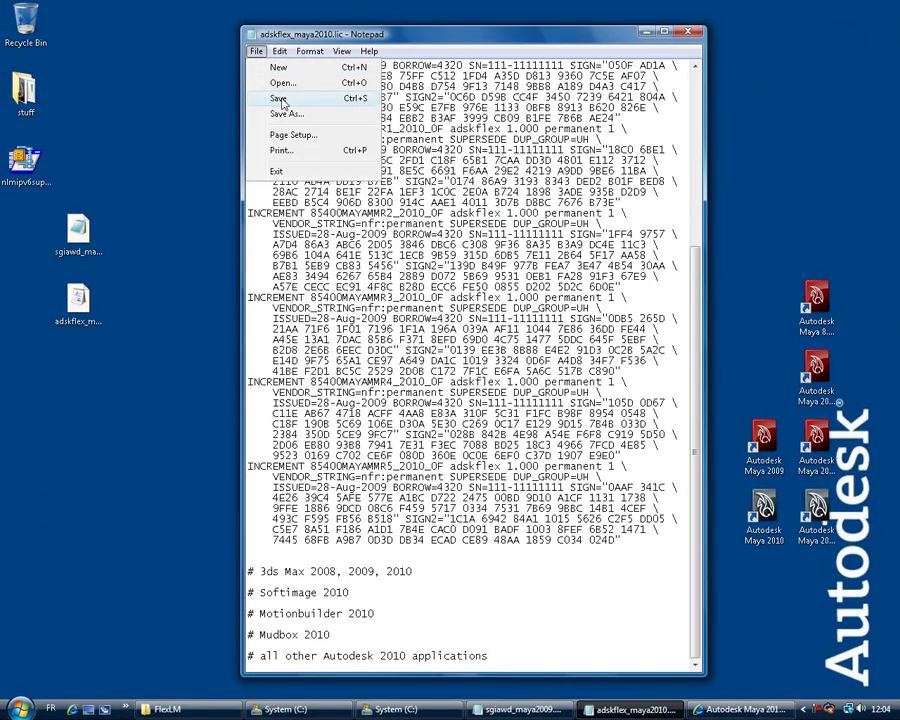
click(280, 100)
click(641, 31)
Drag both license files from the desktop into the C:\FlexLM folder.
click(190, 709)
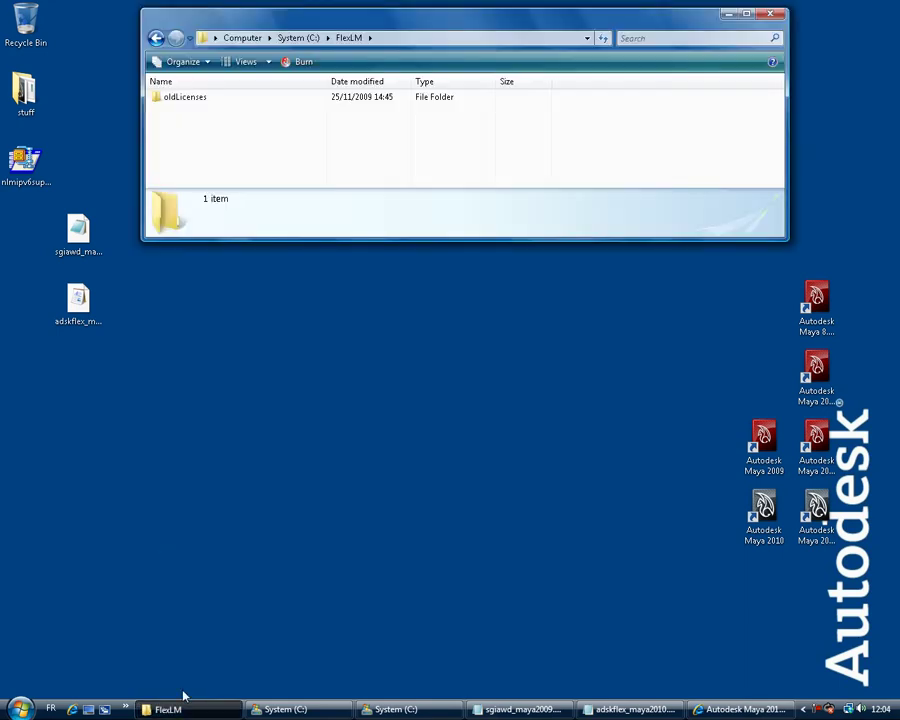
drag(128, 399, 217, 147)
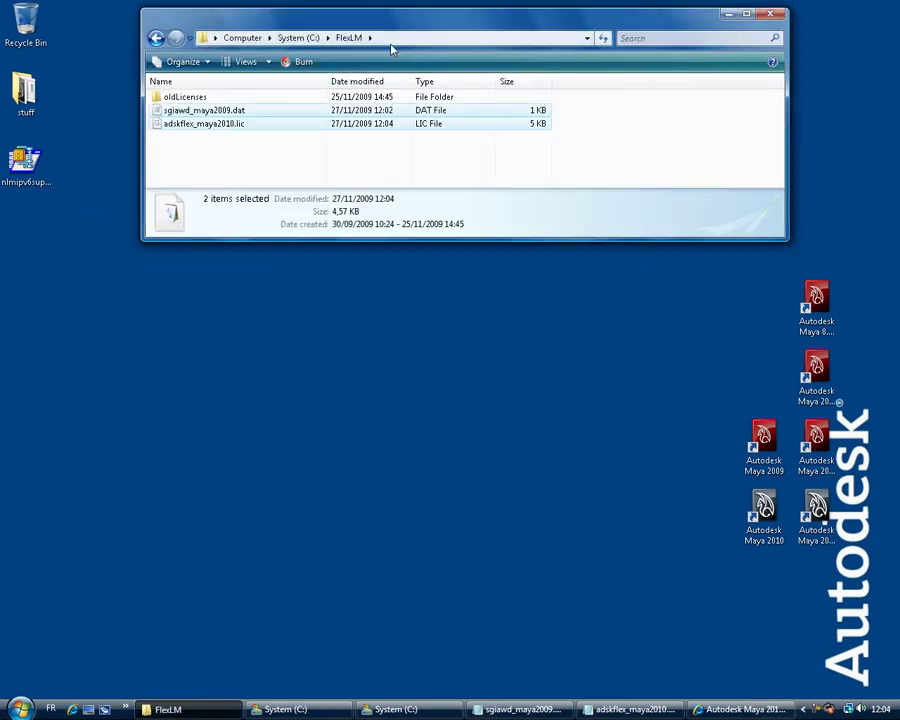
click(396, 38)
click(200, 38)
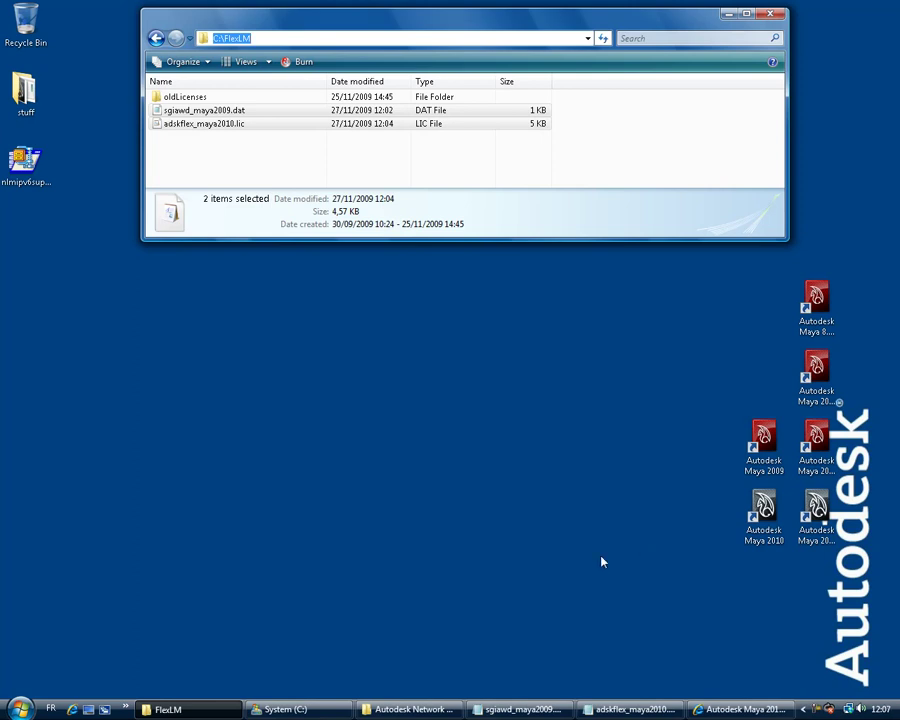
Browse to Program Files (x86)\Common Files\Alias Shared\Licensing\etc and check sgiawd.exe and lmgrd.exe.
click(298, 710)
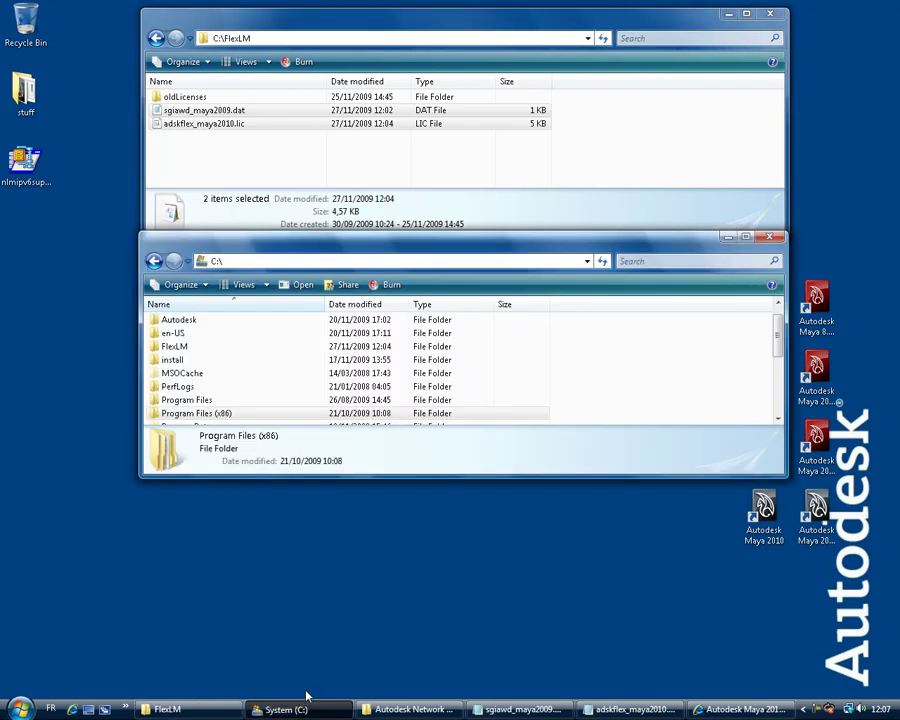
double_click(254, 418)
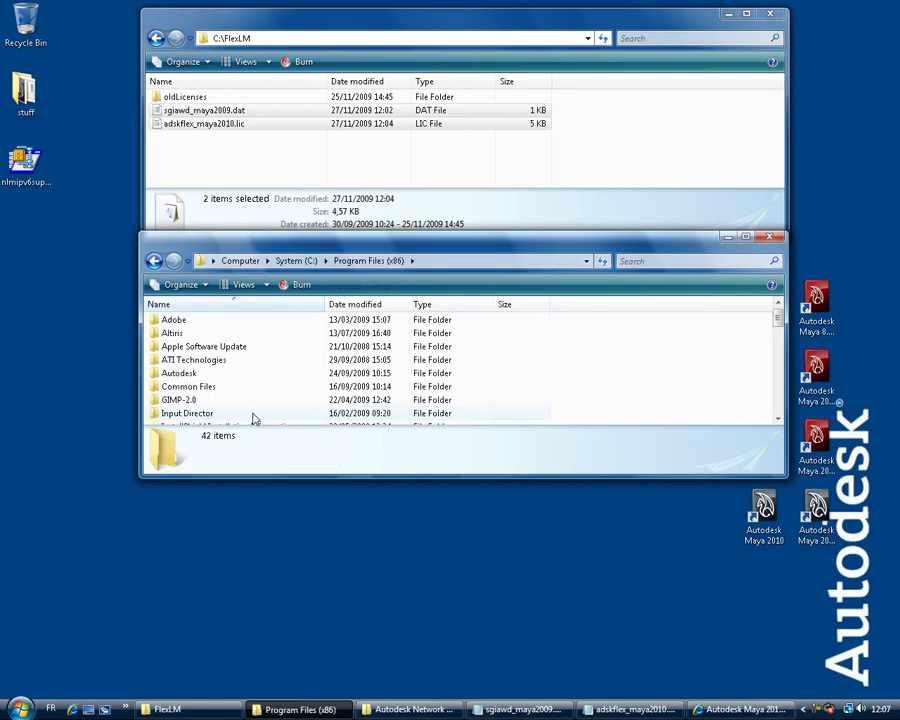
double_click(237, 391)
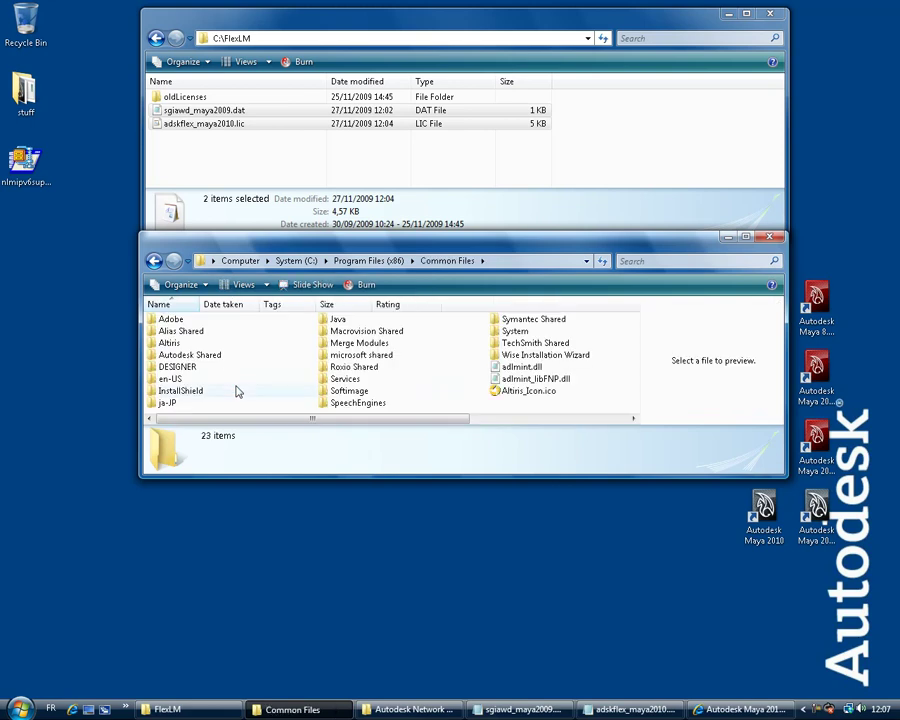
double_click(237, 332)
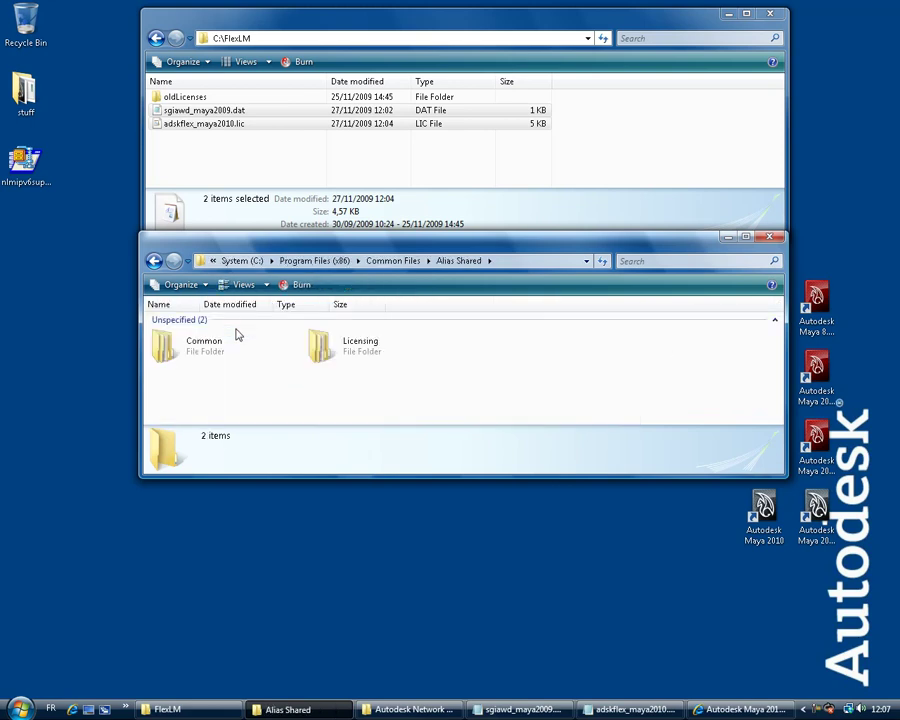
double_click(349, 350)
double_click(155, 337)
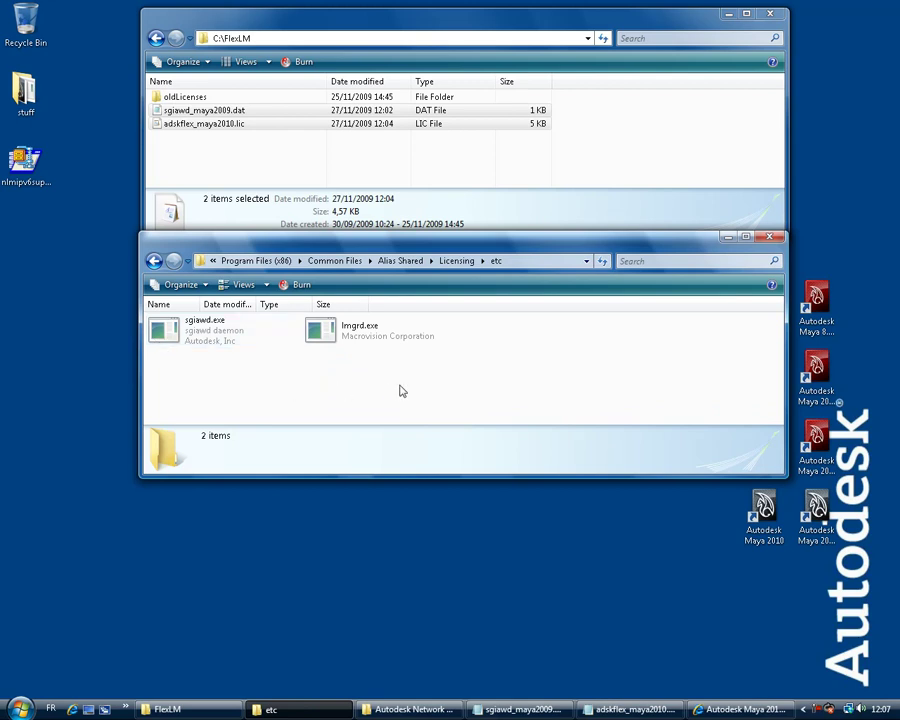
click(217, 344)
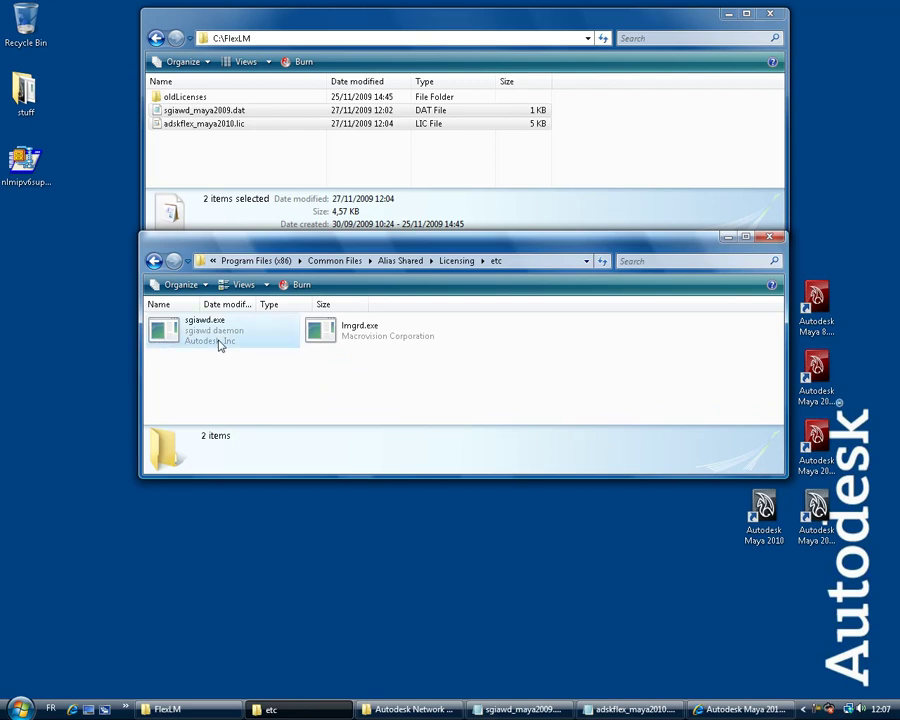
click(418, 347)
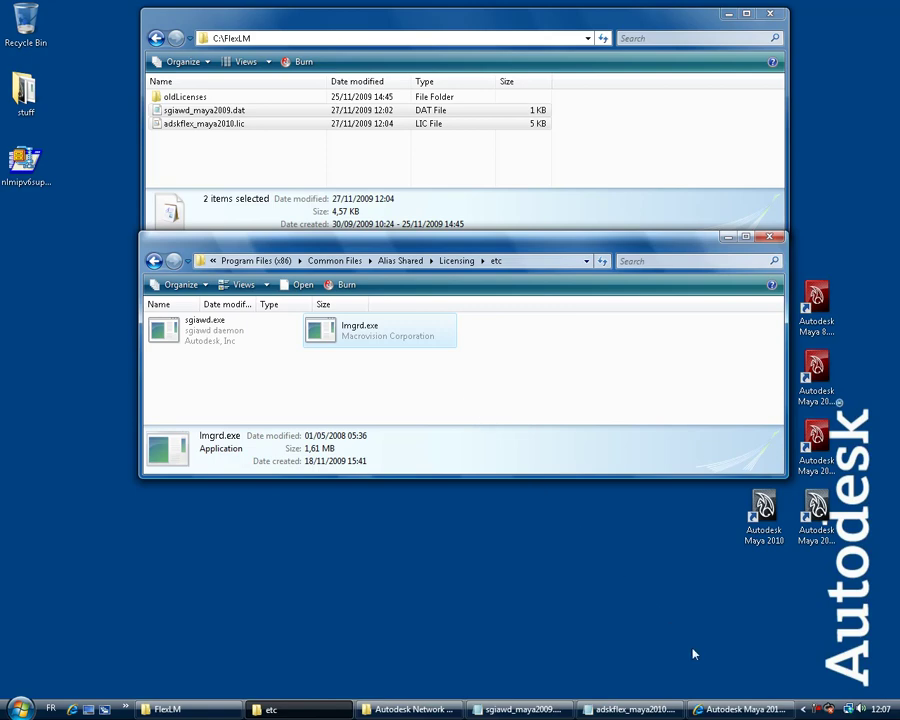
click(734, 711)
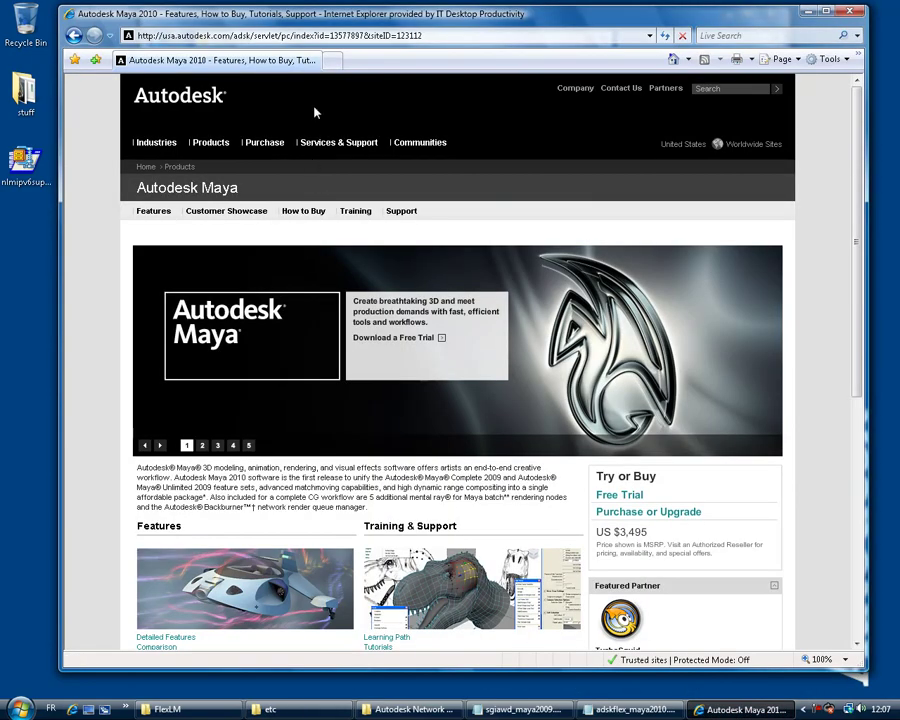
Load autodesk.com/licensetools and read the lmgrd and sgiawd descriptions on the Licensing Server Tools 11.5 page.
click(325, 38)
key(ctrl+v)
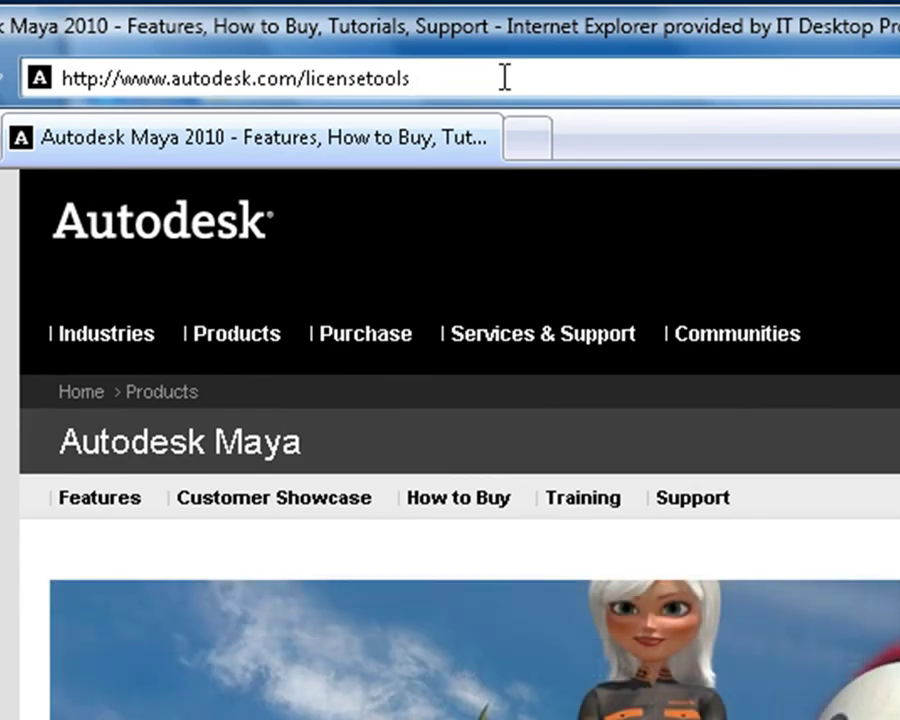
key(Return)
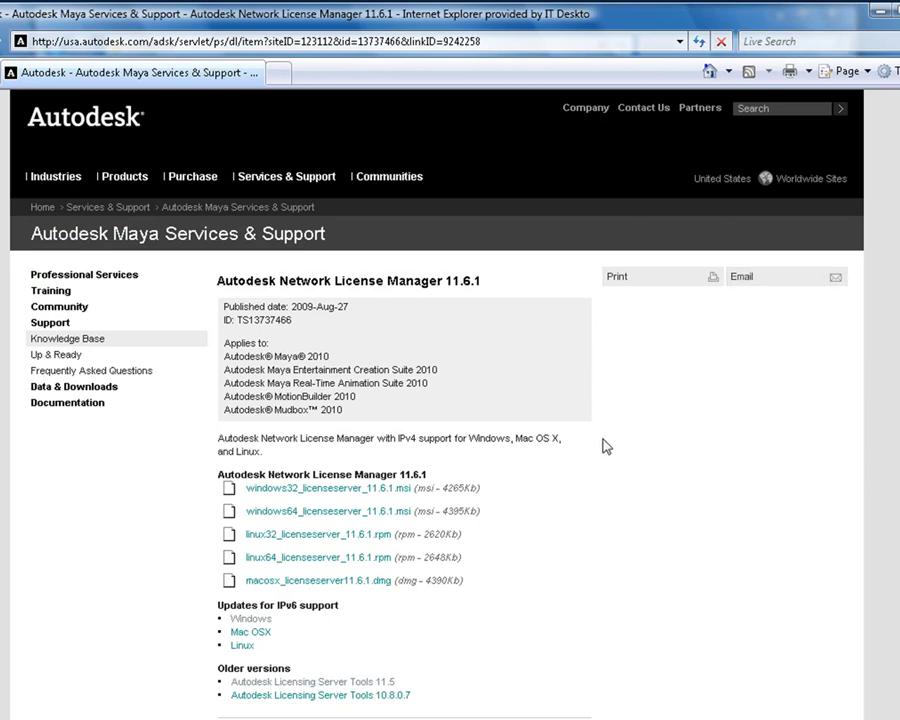
click(317, 683)
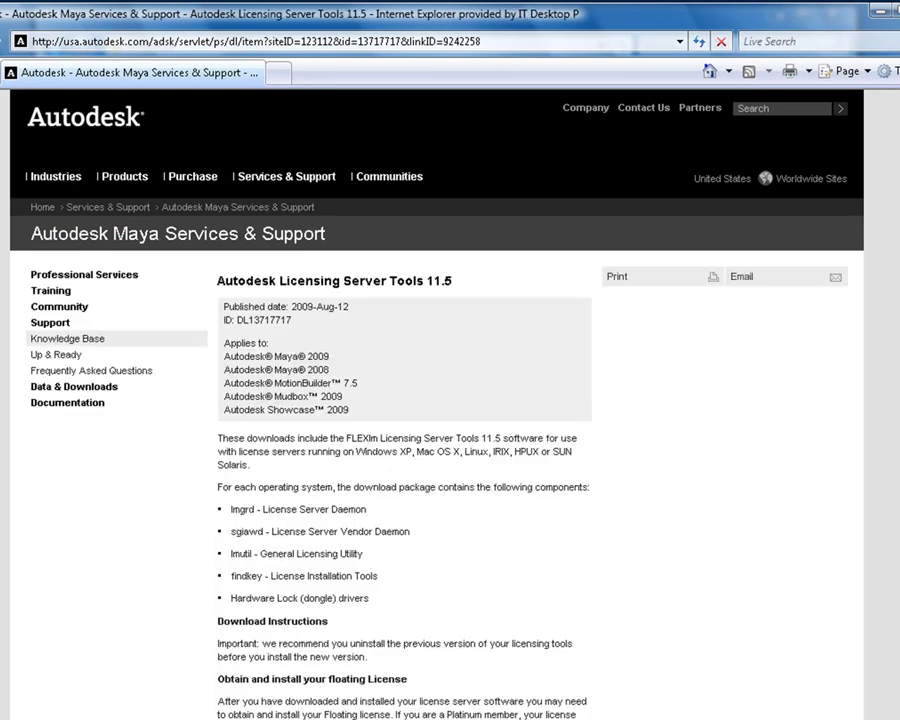
scroll(393, 678, down, 5)
scroll(450, 400, down, 1)
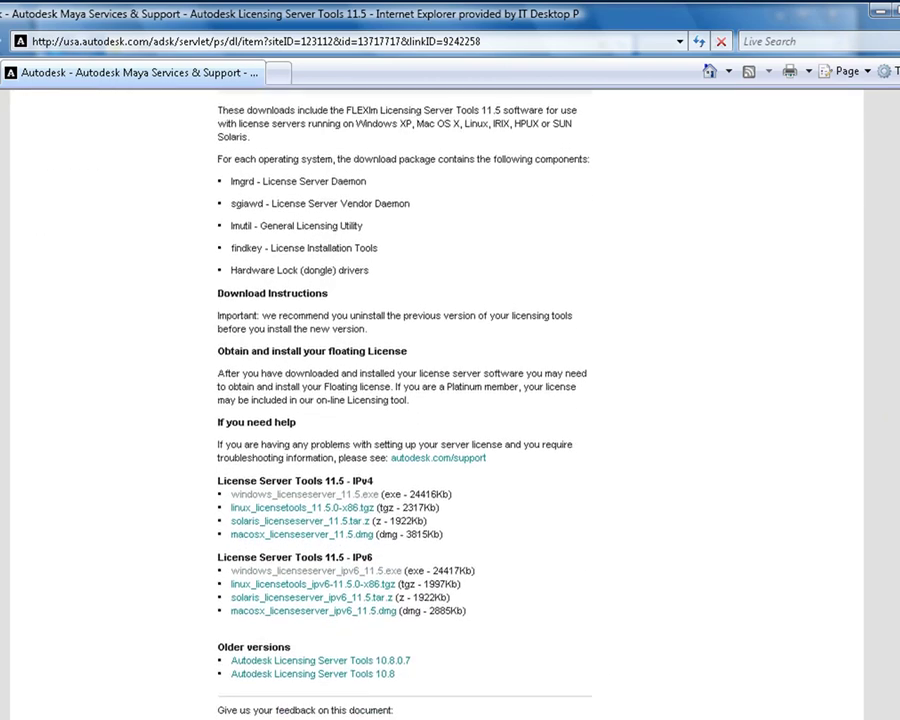
drag(410, 199, 230, 190)
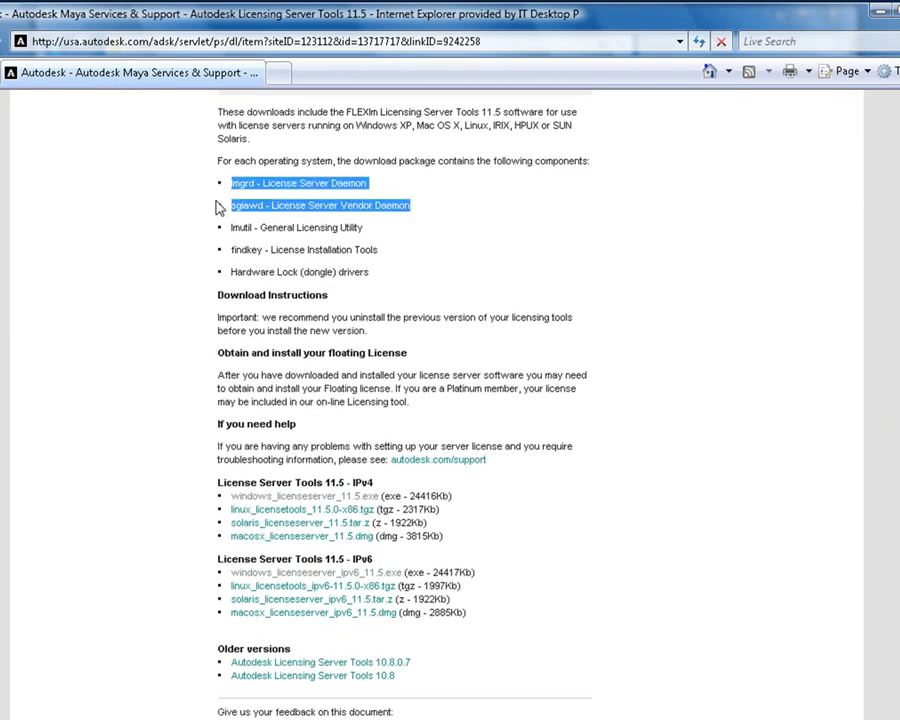
Return to the Network License Manager 11.6.1 page and launch the Windows IPv6 support update.
click(4, 52)
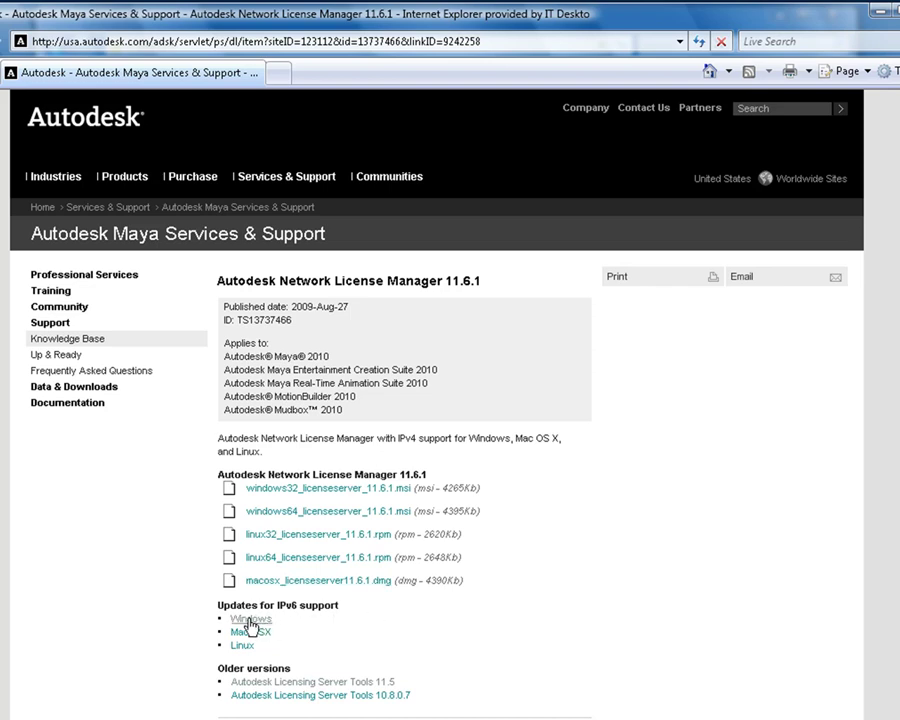
click(250, 620)
scroll(853, 517, down, 5)
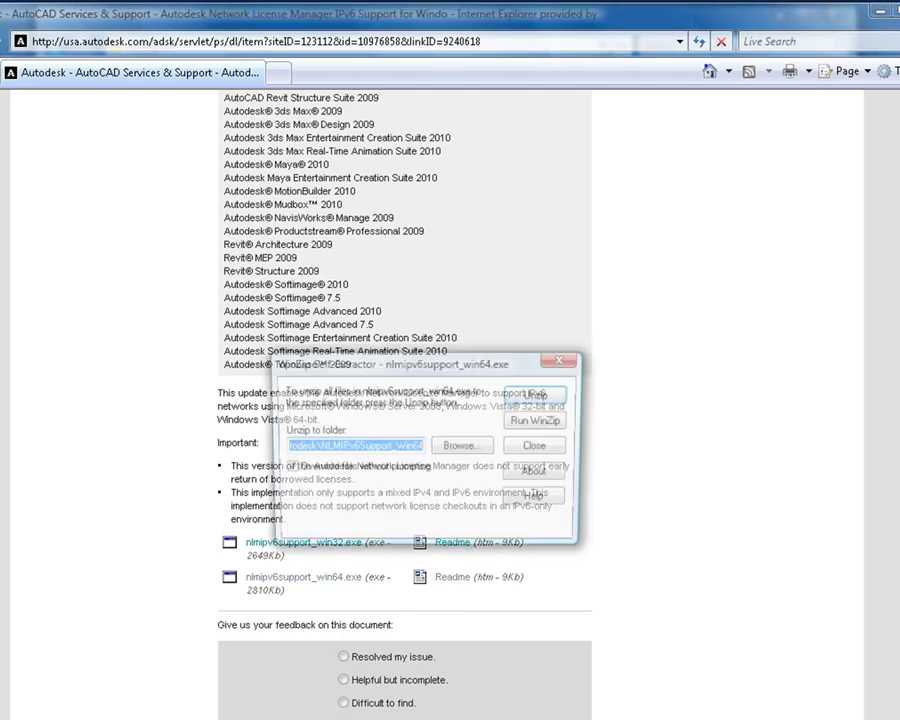
Browse to C:\Program Files\Autodesk Network License Manager as unzip folder, then cancel and close the extractor.
click(463, 447)
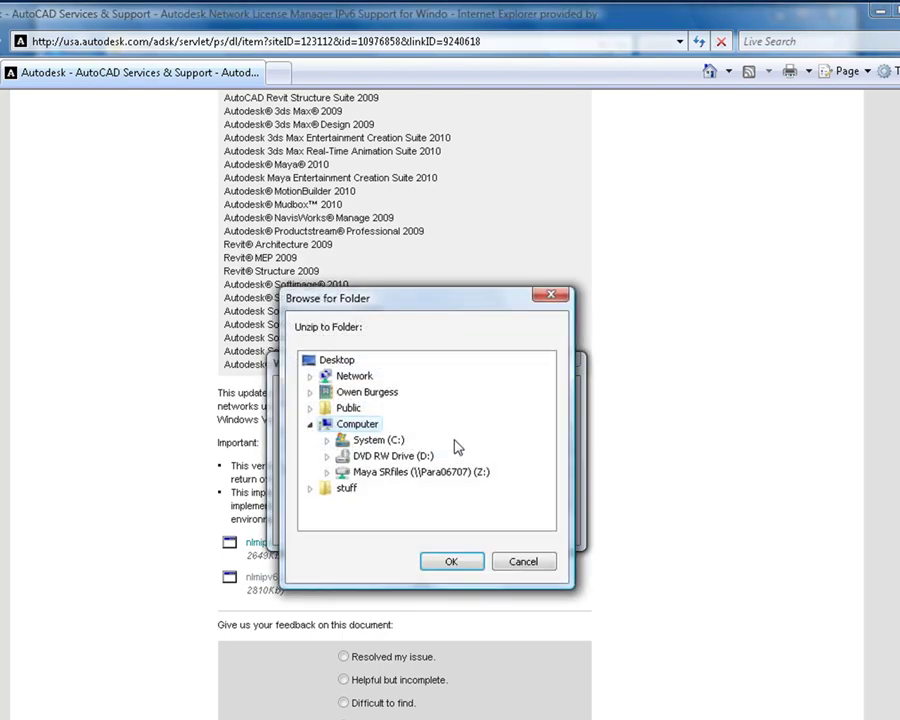
double_click(396, 446)
double_click(428, 489)
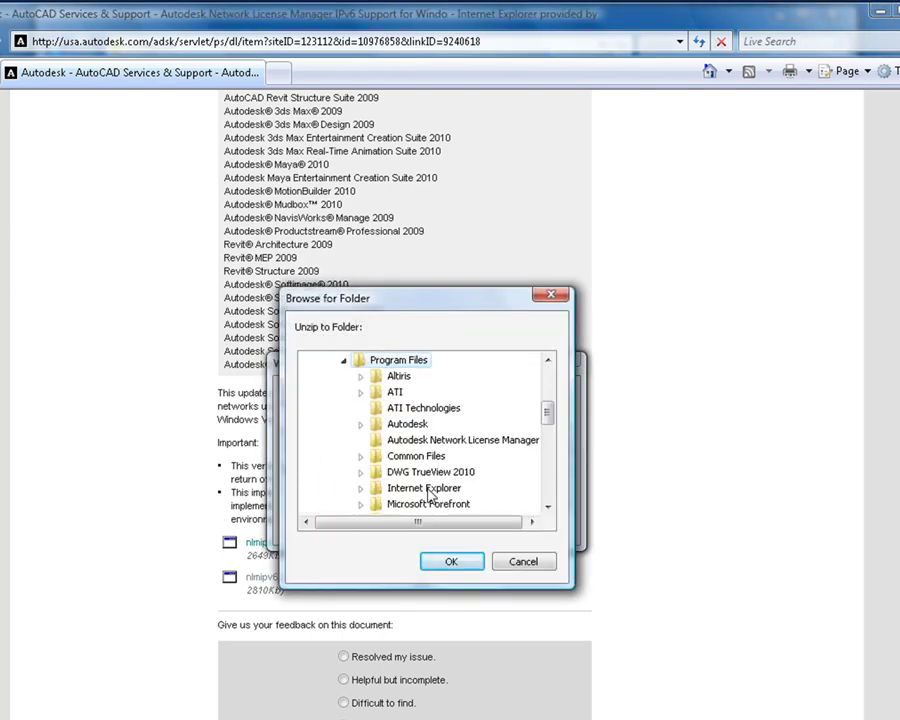
click(459, 441)
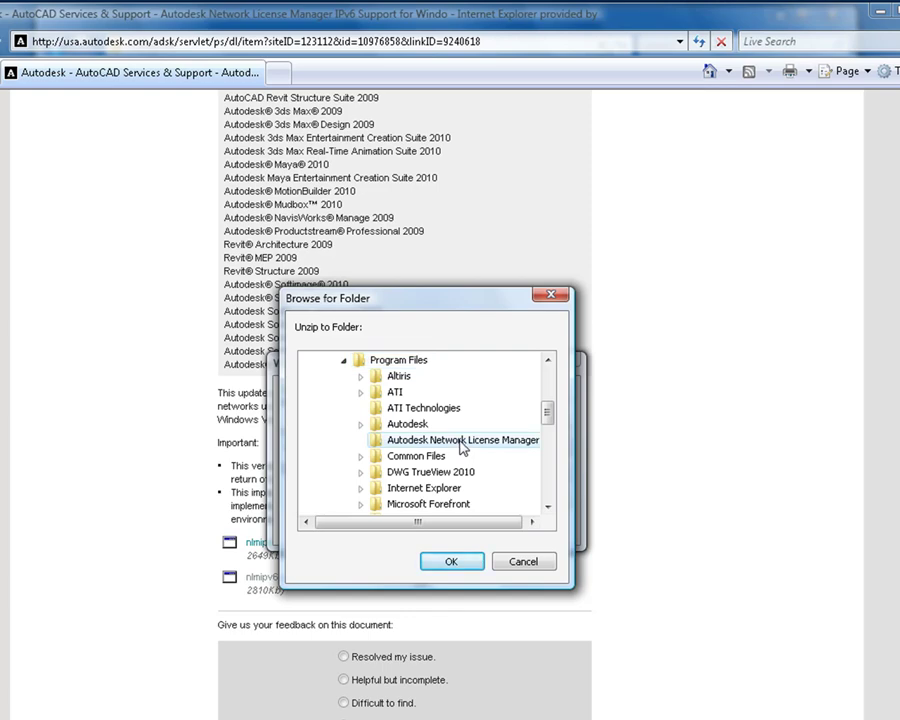
click(544, 566)
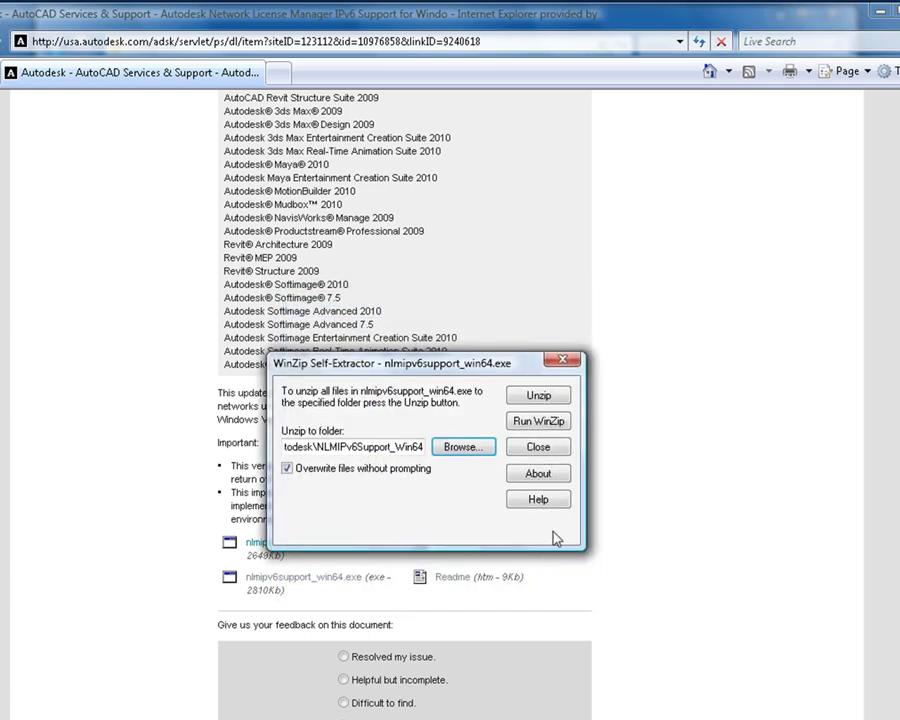
click(575, 356)
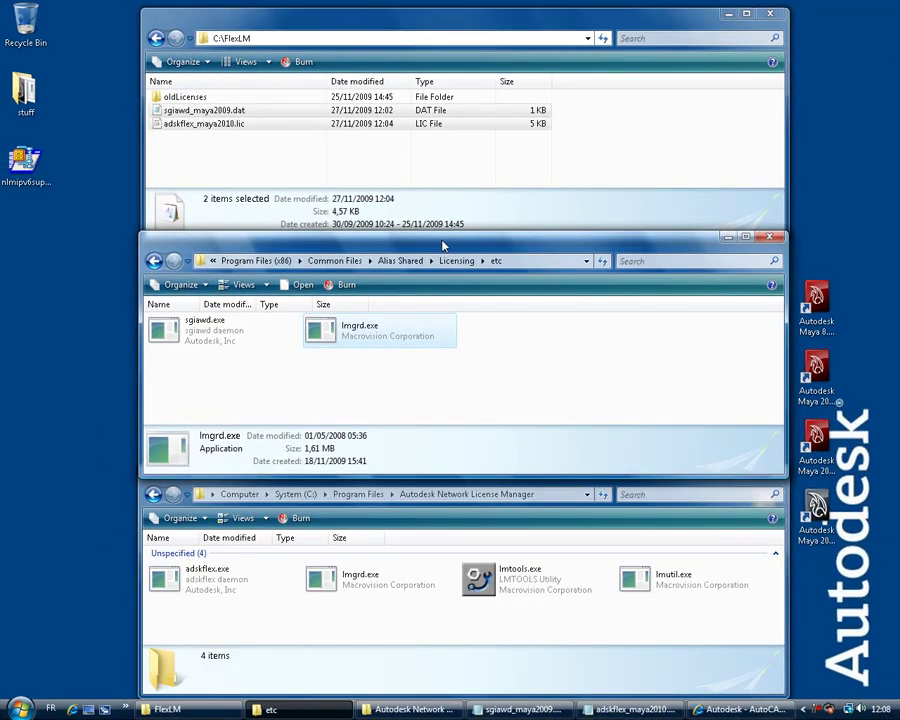
Bring the Autodesk Network License Manager folder forward and show its full path.
click(518, 498)
click(540, 495)
click(534, 494)
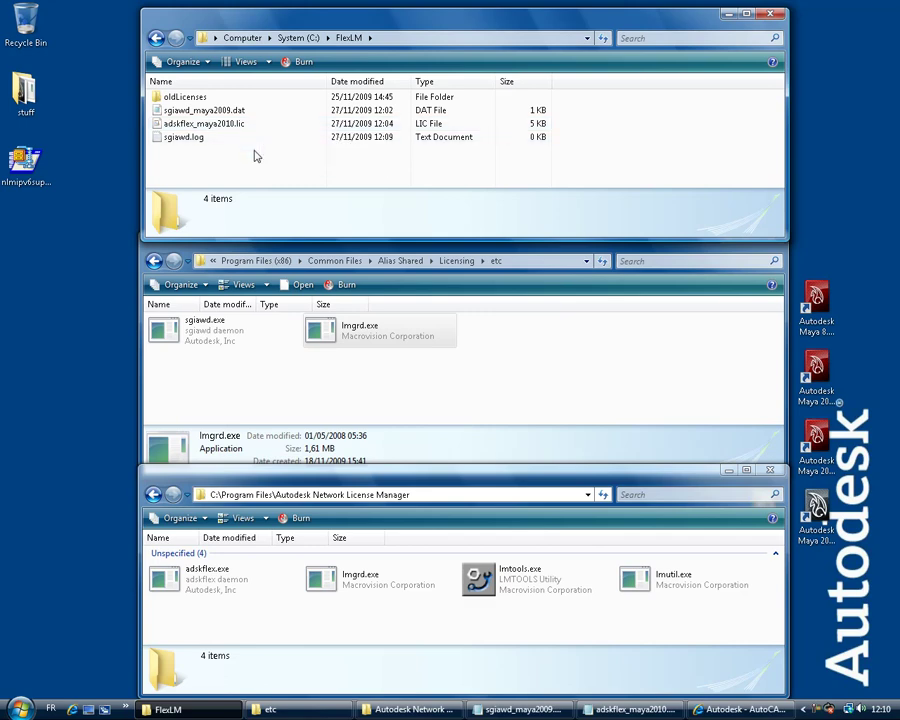
Create a new text document in FlexLM and name it adskflex.log.
right_click(255, 156)
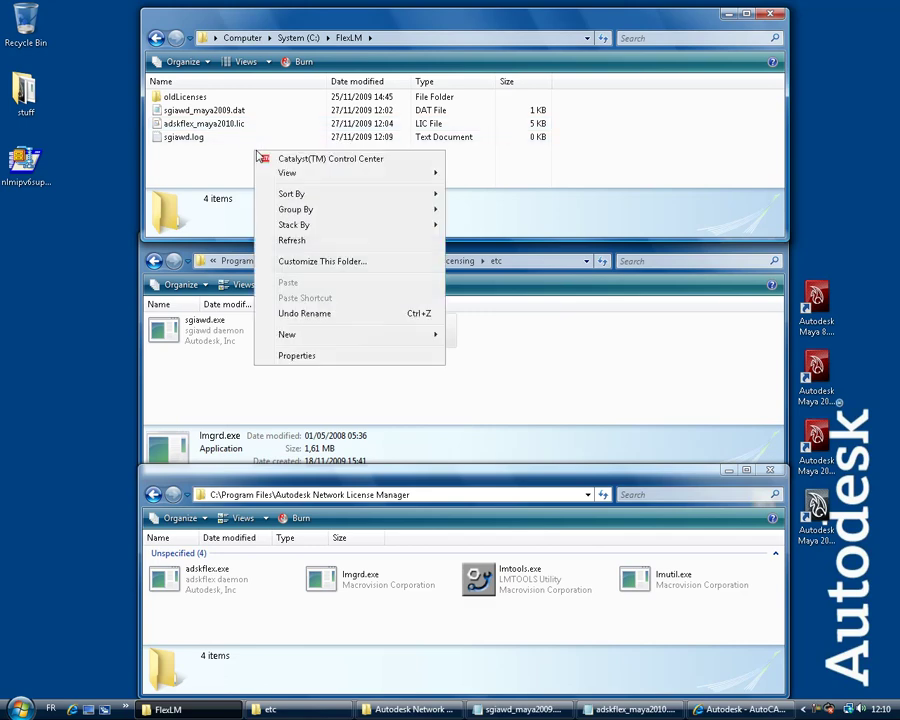
mouse_move(398, 342)
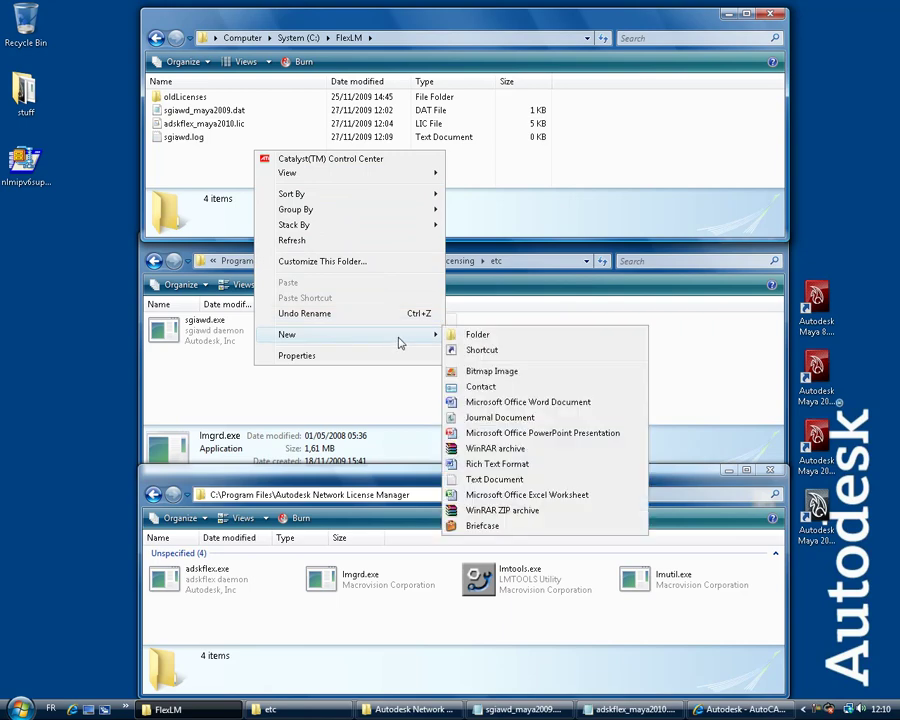
click(526, 480)
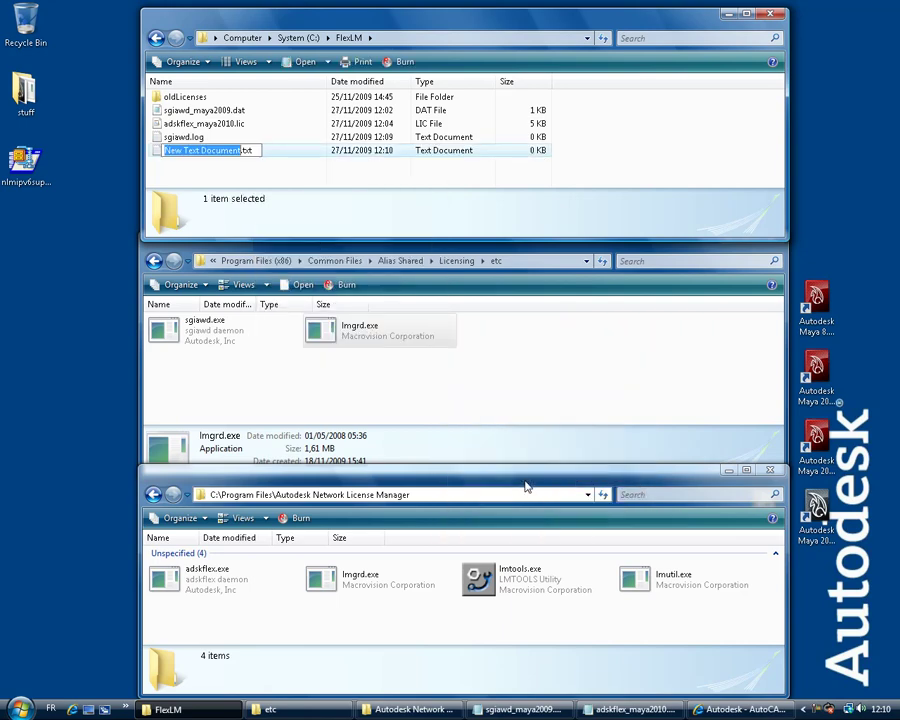
text(adskflex)
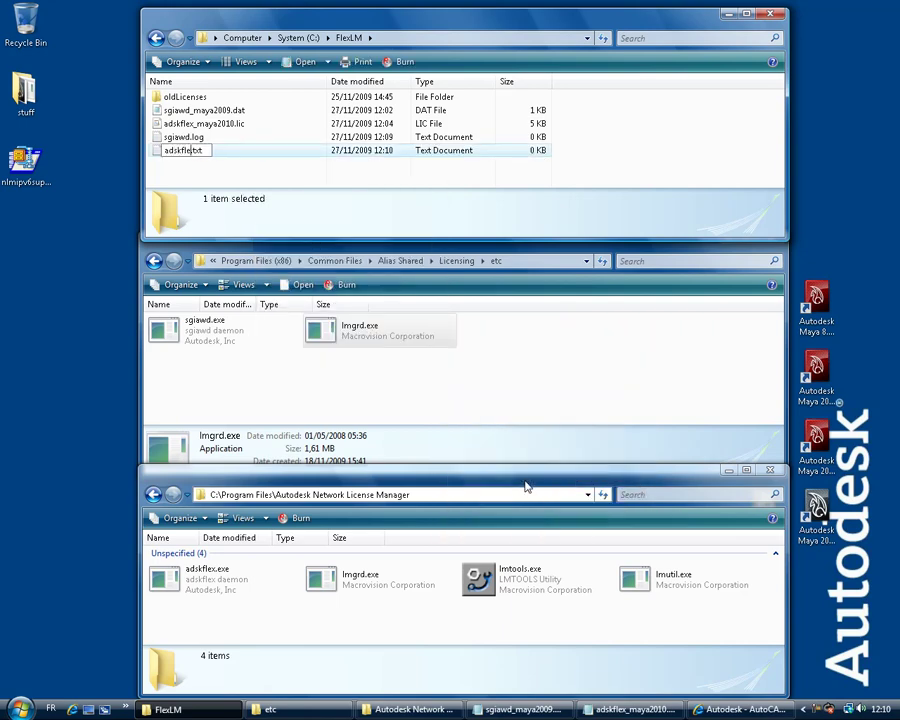
key(Delete)
key(Delete)
key(Delete)
text(log)
key(Return)
key(Return)
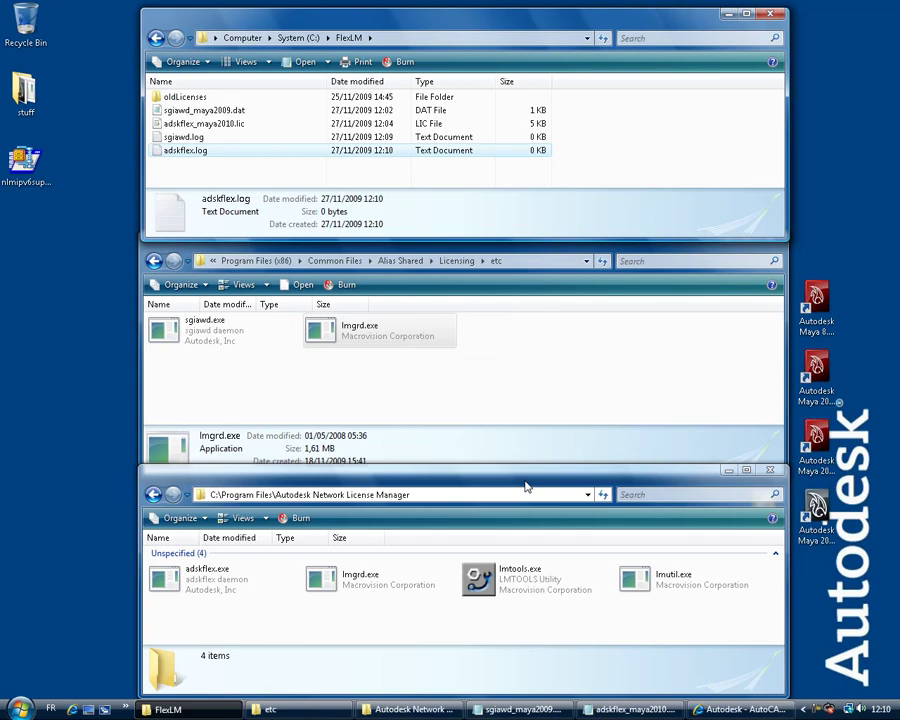
click(598, 250)
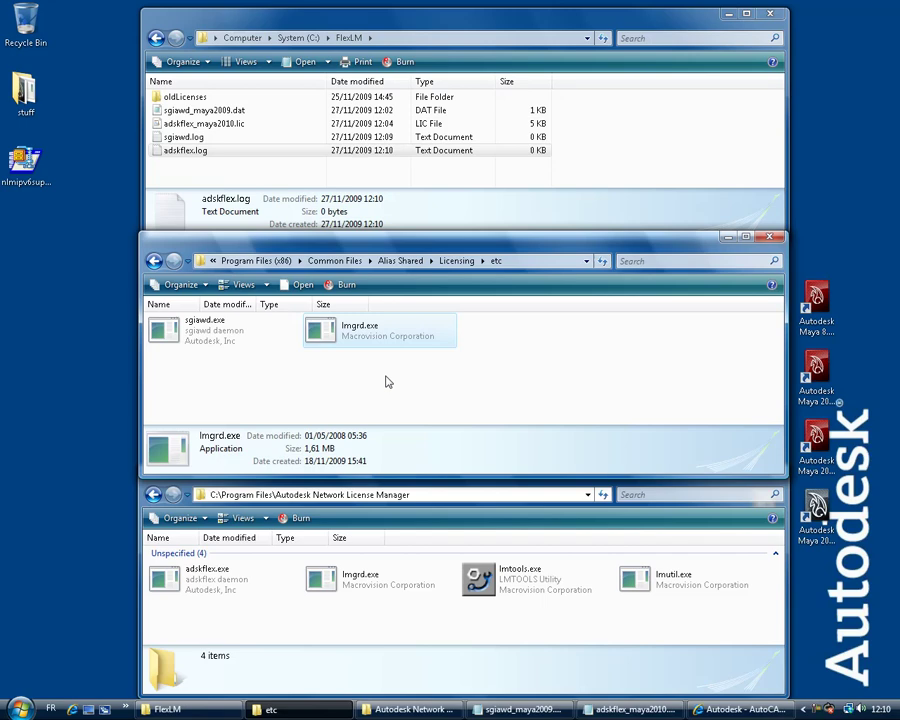
Run the older lmtools.exe from Licensing\bin, then close it.
click(155, 261)
double_click(168, 321)
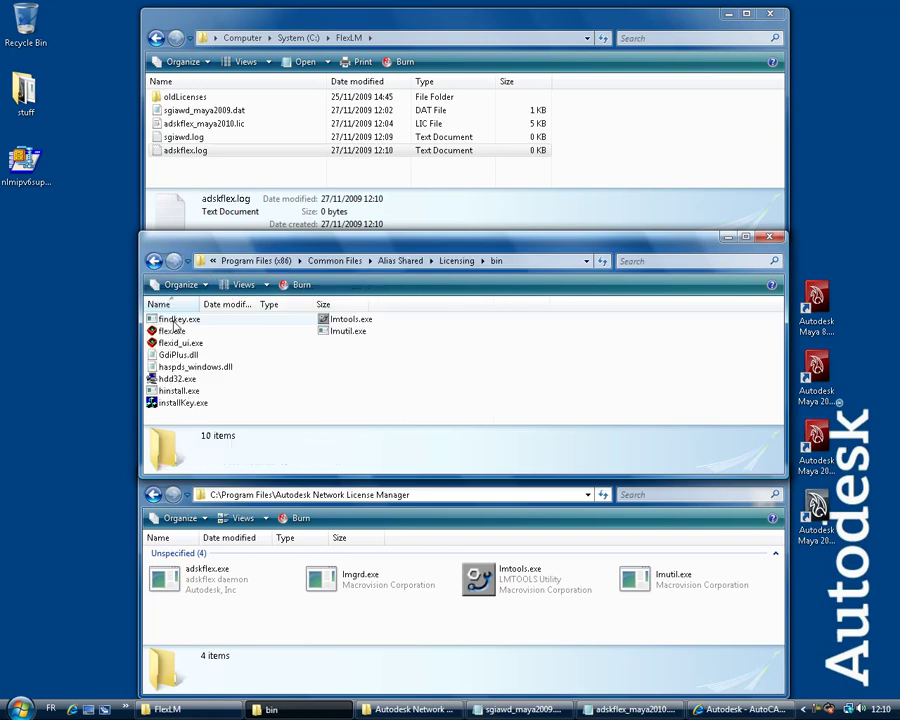
double_click(350, 319)
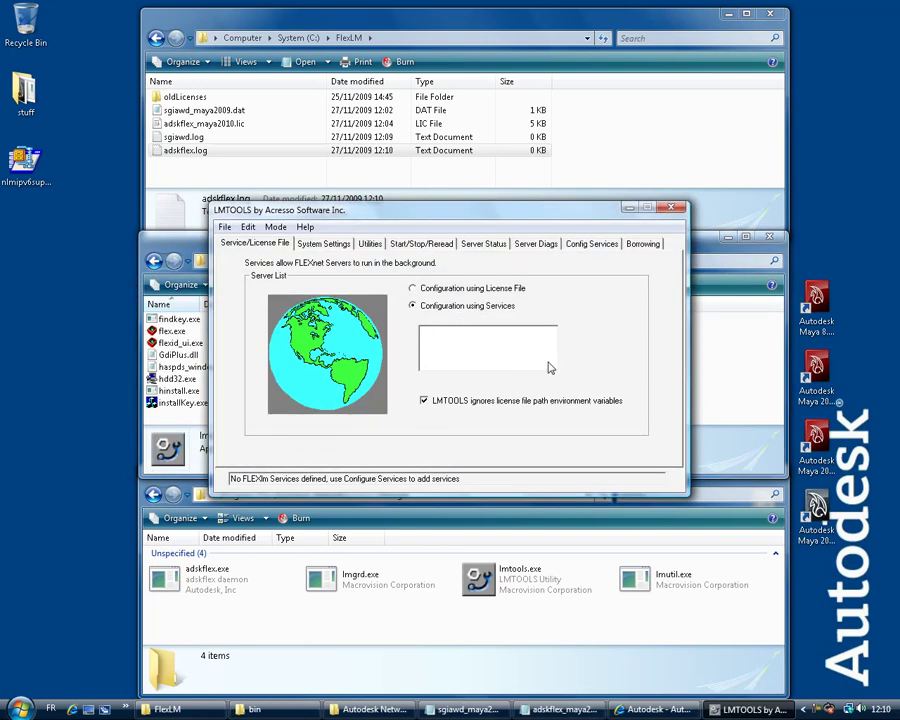
click(672, 210)
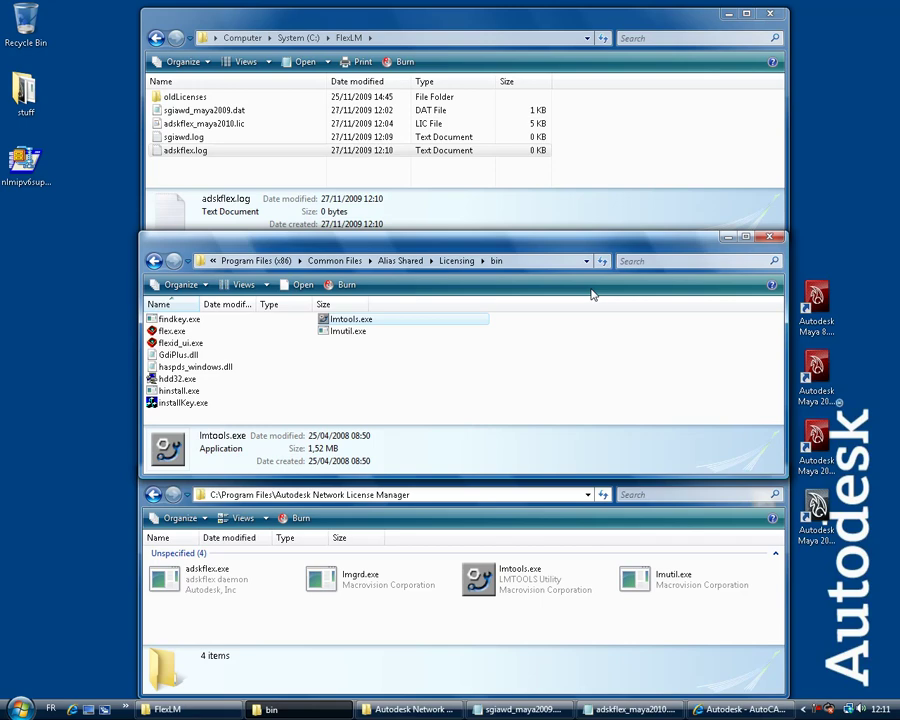
Launch lmtools.exe from the Autodesk Network License Manager folder.
click(560, 490)
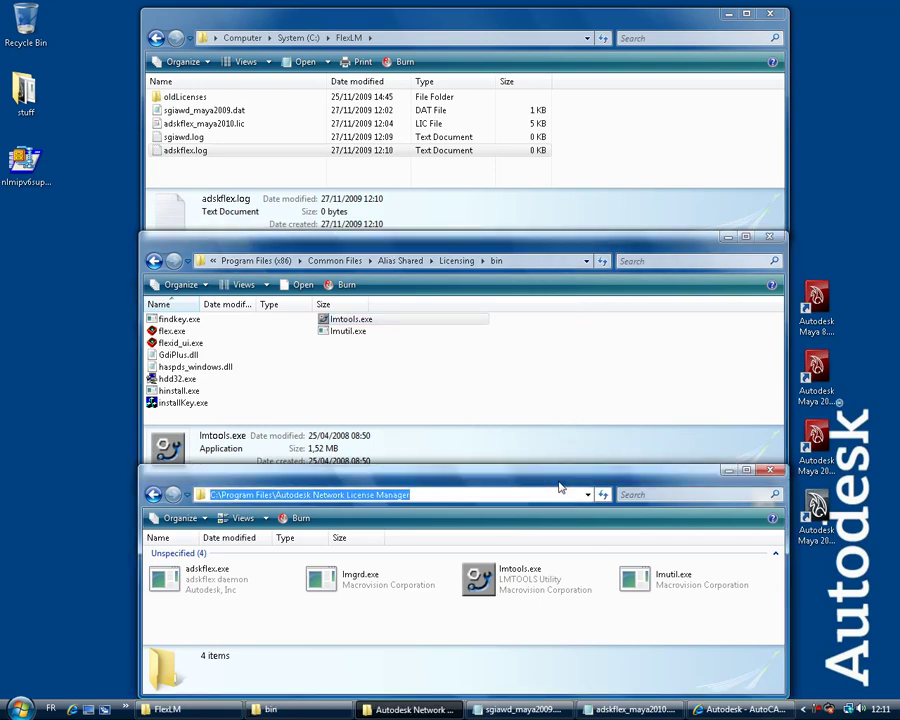
click(512, 585)
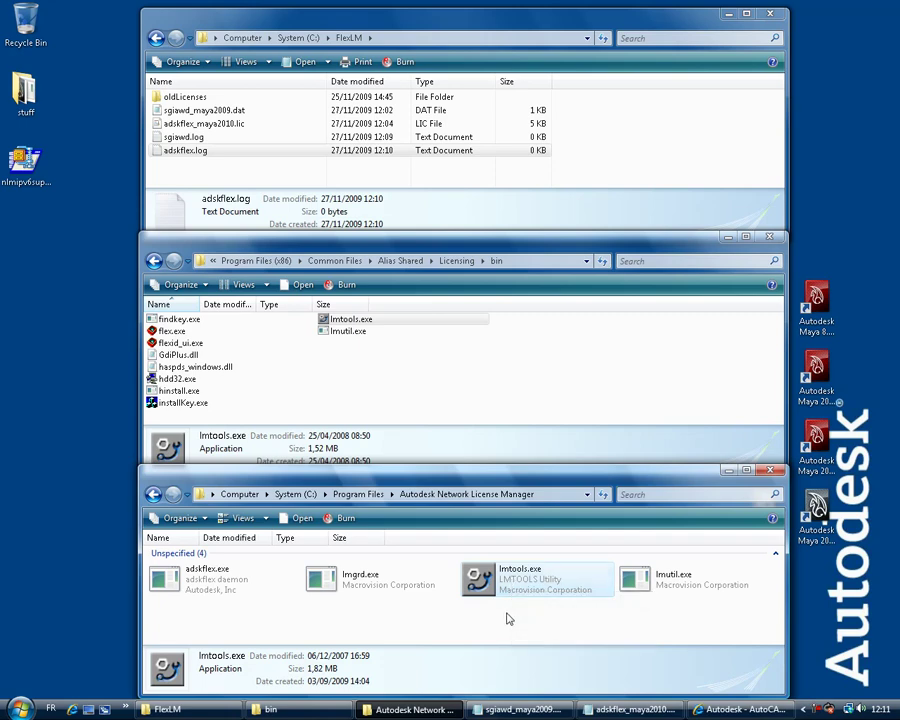
double_click(526, 580)
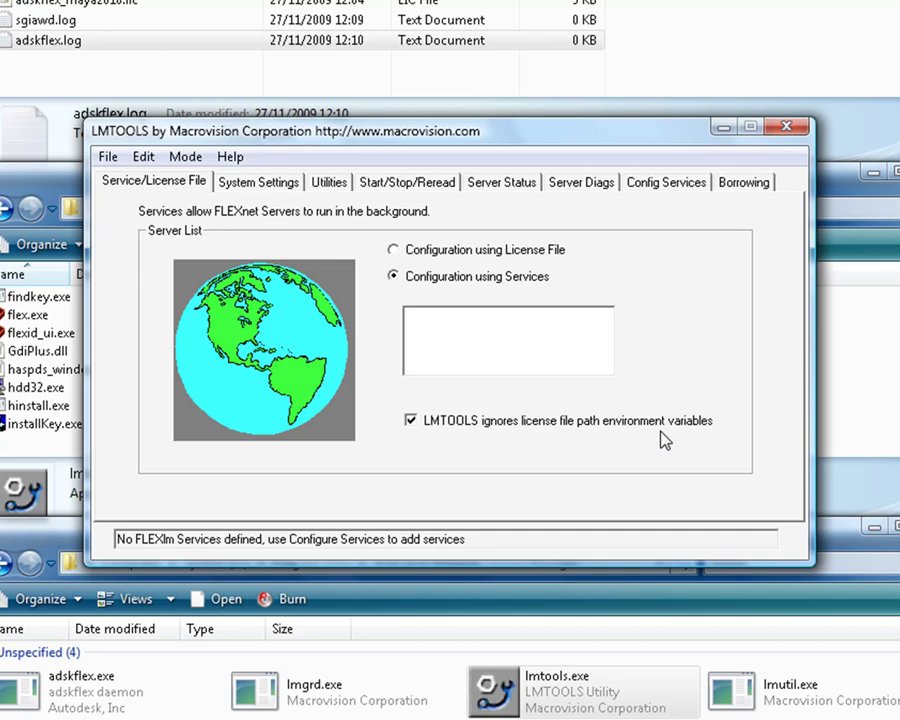
Name the service sgiawd on the Config Services page.
click(667, 184)
click(441, 259)
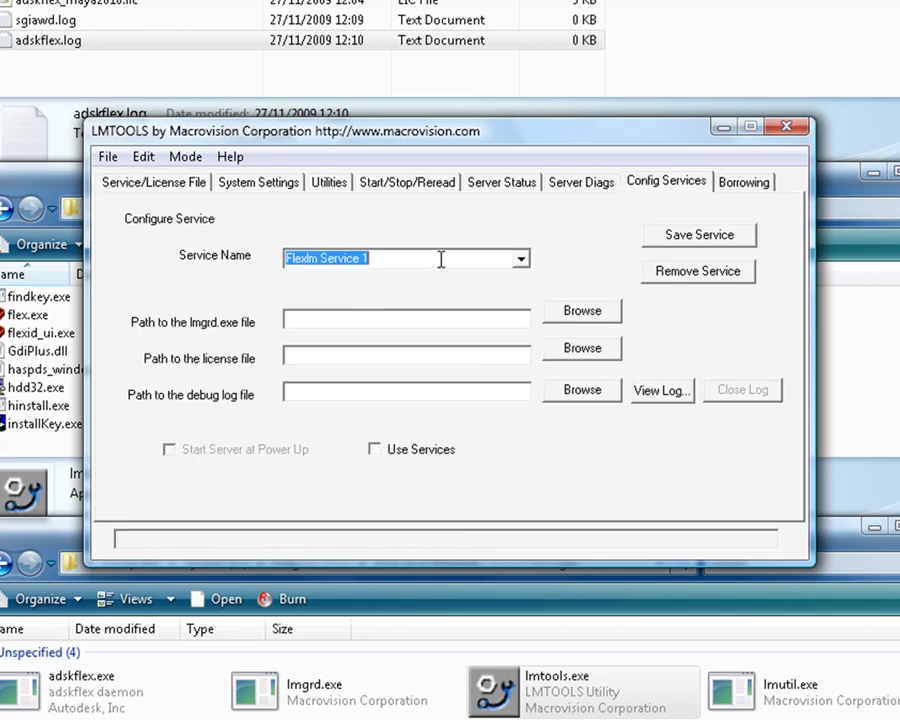
text(sgiaw)
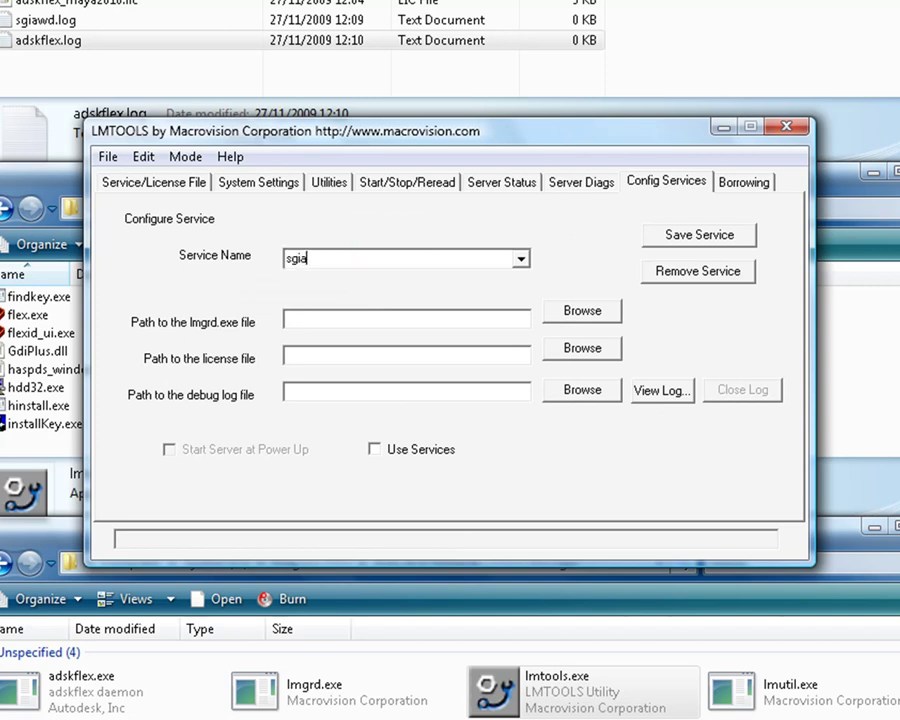
text(d)
Set the server path to lmgrd.exe in Common Files\Alias Shared\Licensing\etc.
click(478, 317)
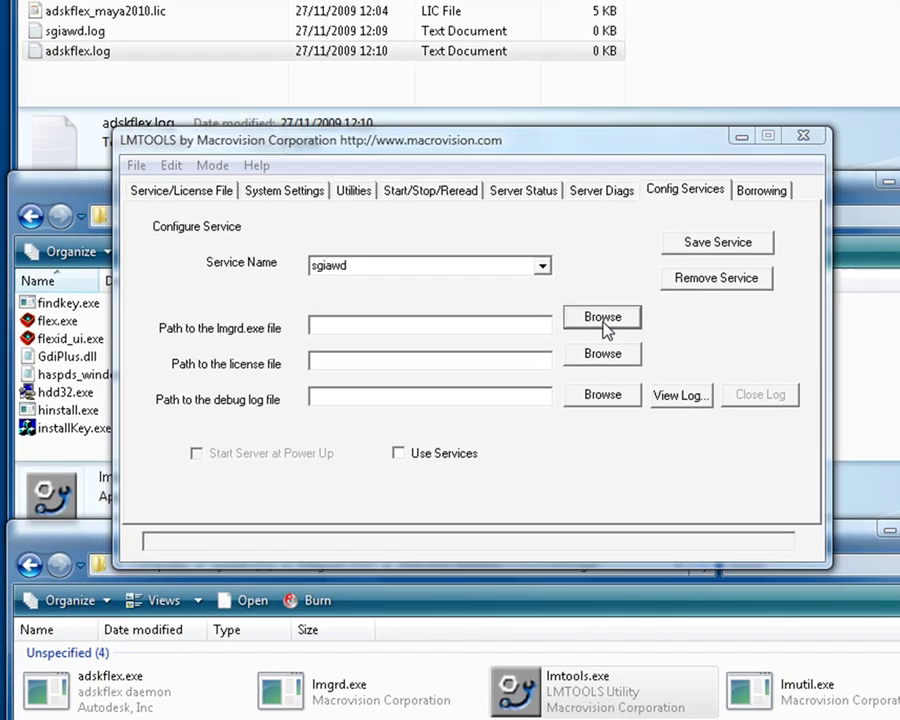
click(582, 311)
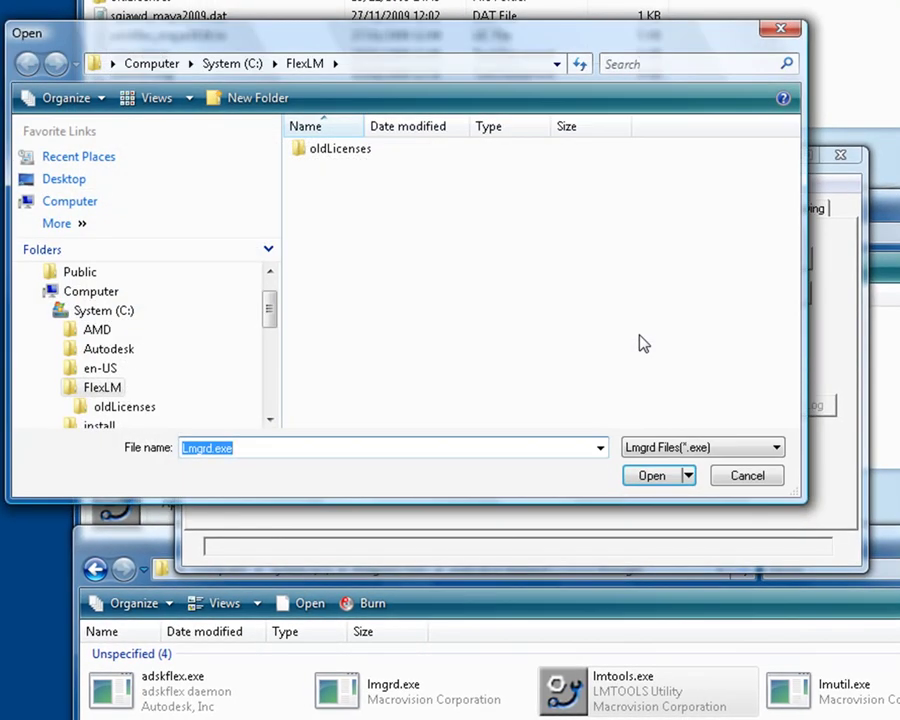
click(269, 419)
click(269, 419)
click(150, 388)
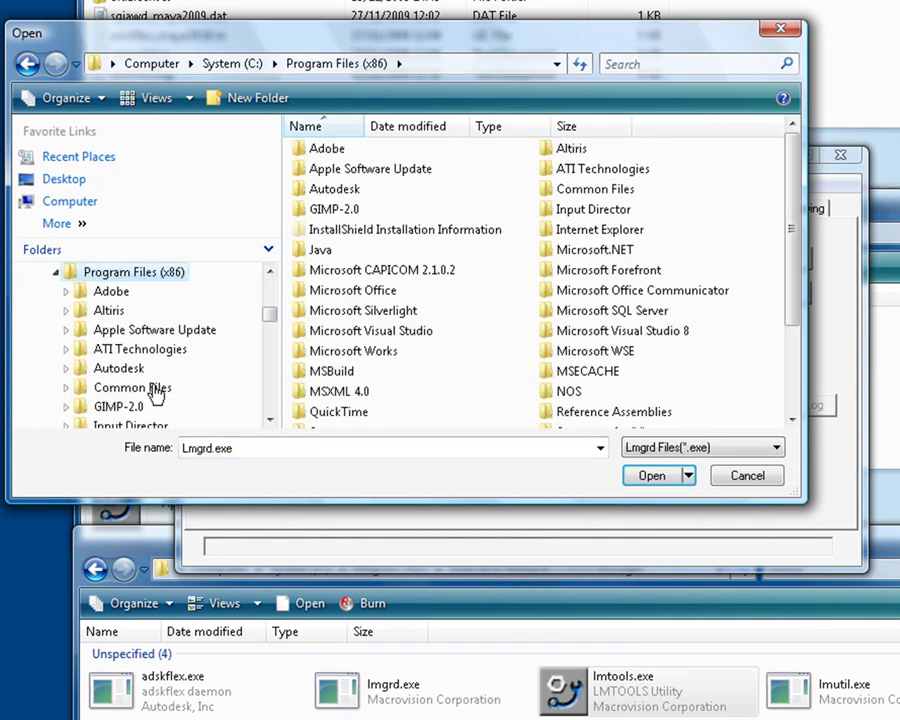
click(155, 390)
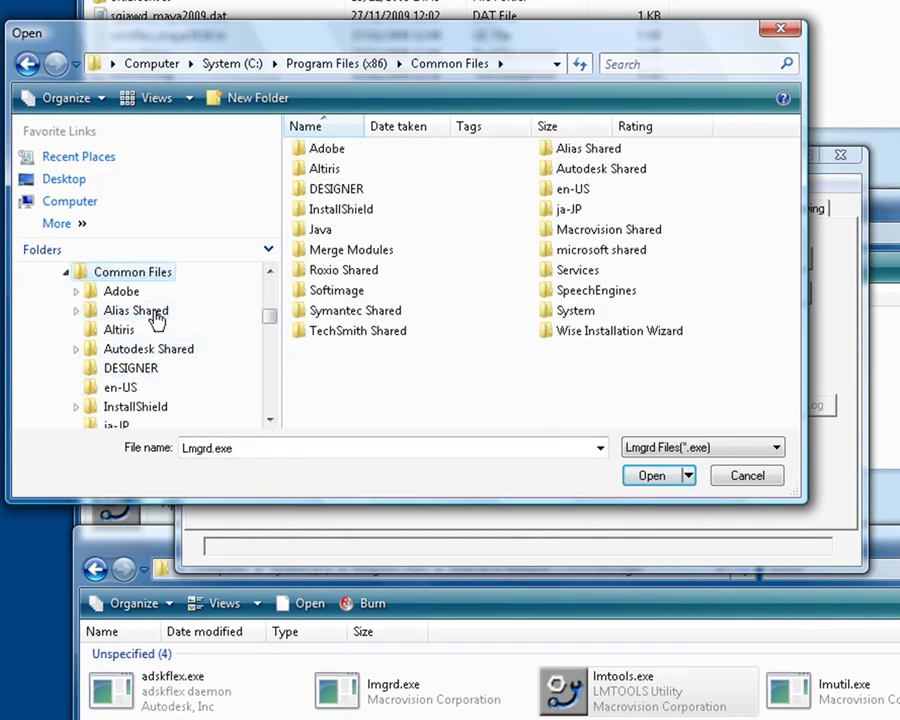
click(140, 311)
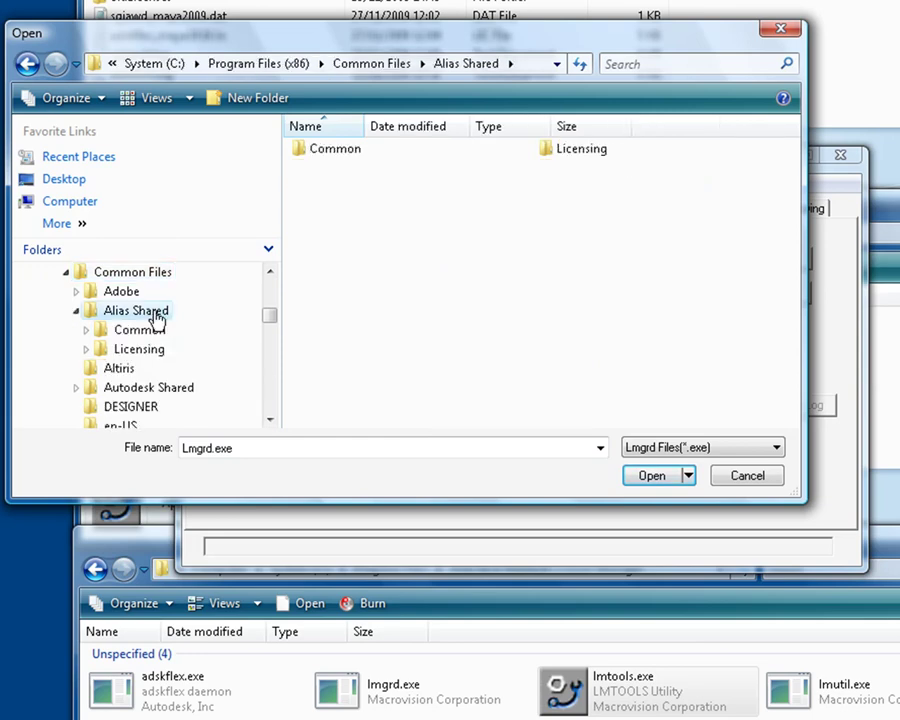
click(150, 350)
click(138, 390)
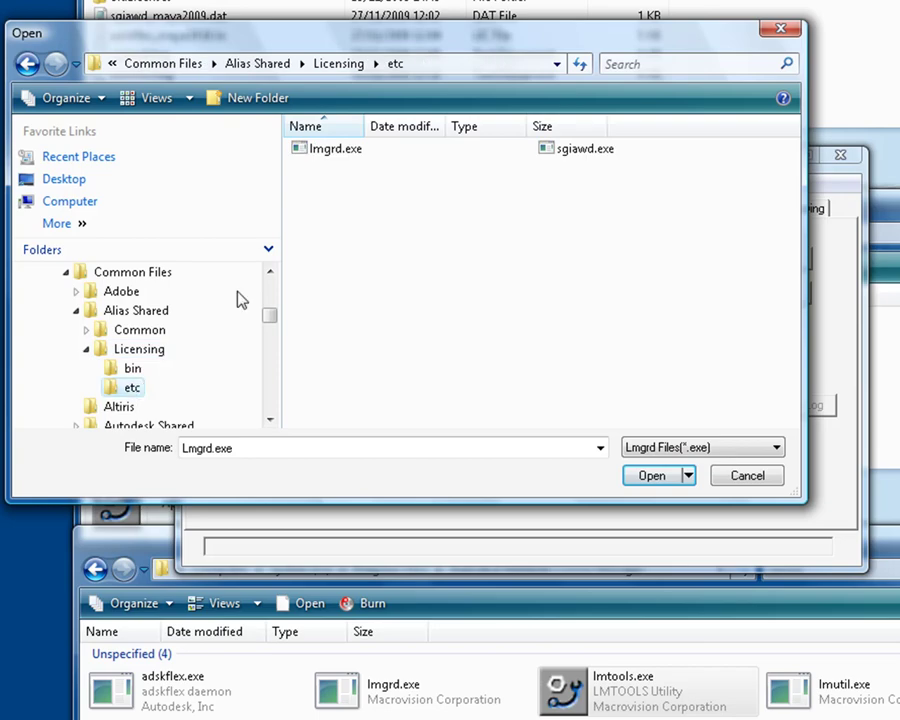
click(334, 151)
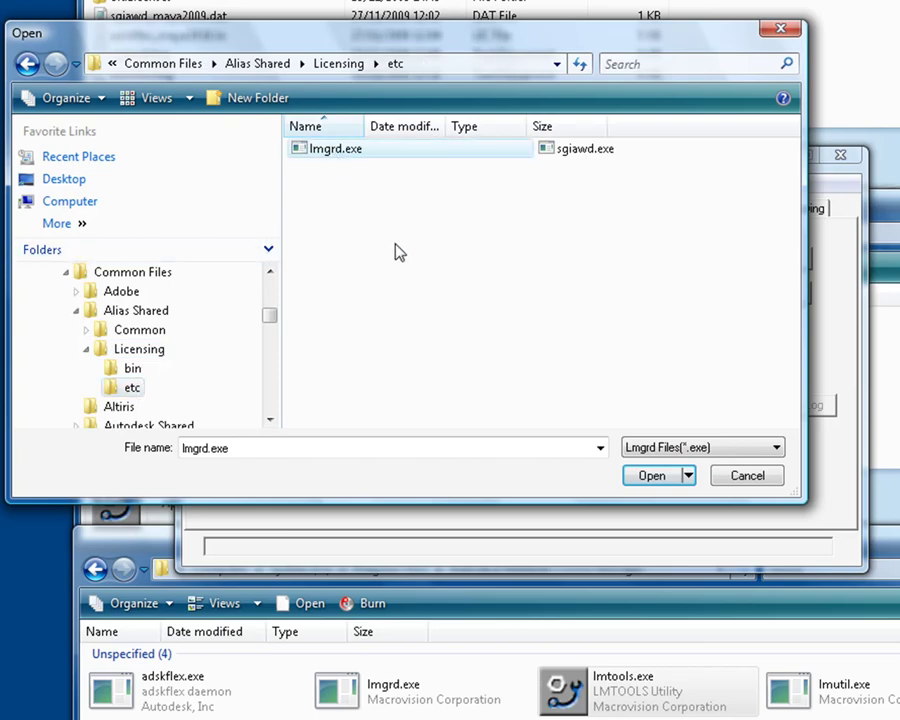
click(628, 468)
Set the license file to C:\FlexLM\sgiawd_maya2009.dat.
click(647, 365)
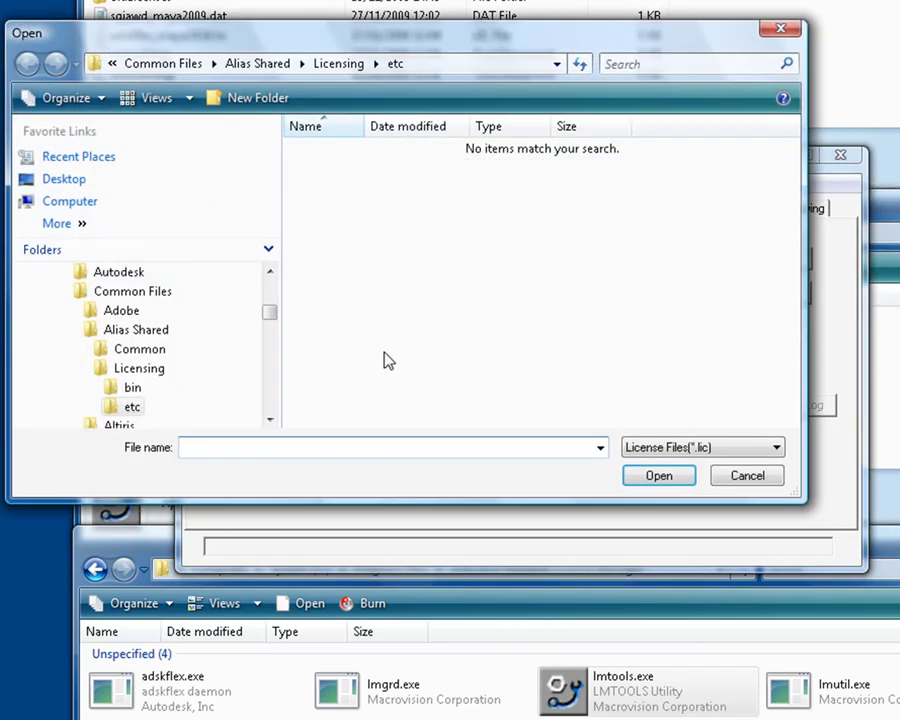
drag(273, 321, 270, 303)
click(112, 331)
click(687, 452)
click(692, 479)
click(620, 149)
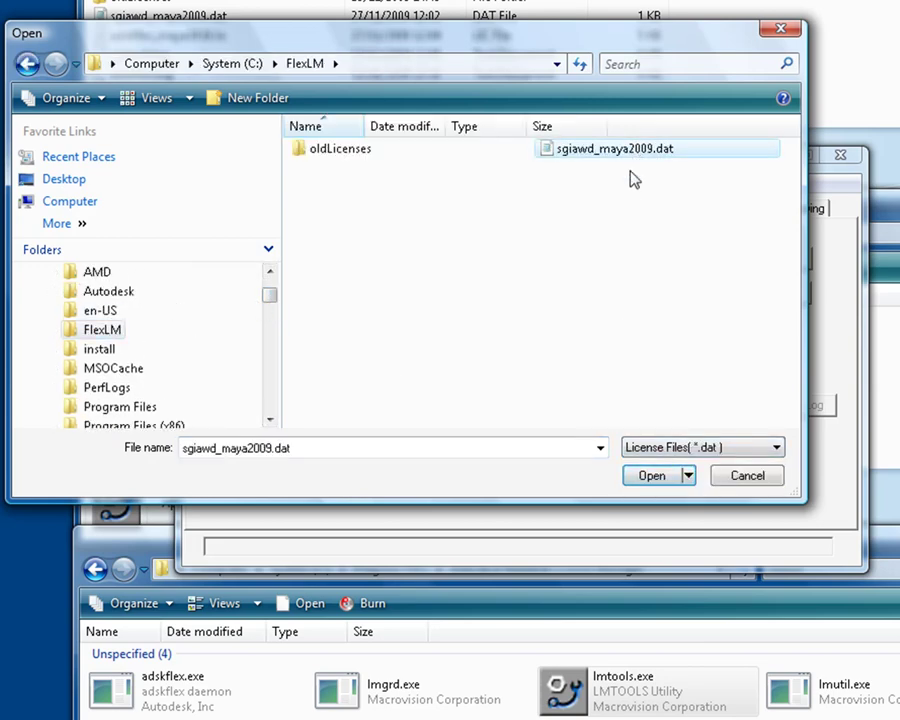
click(651, 476)
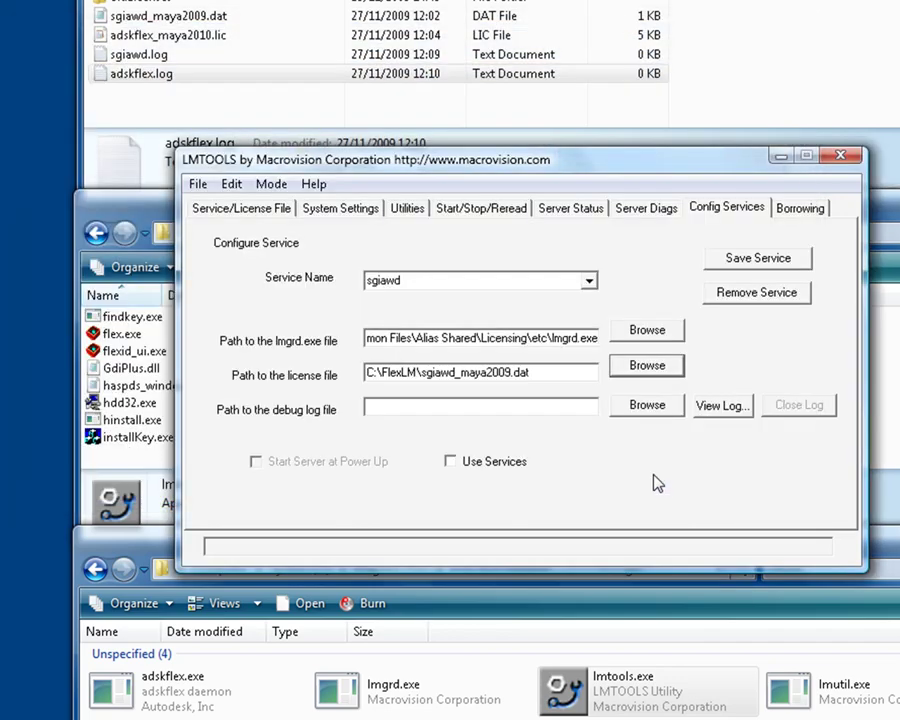
Use C:\FlexLM\sgiawd.log as the debug log, enable services and power-up start, and save.
click(658, 410)
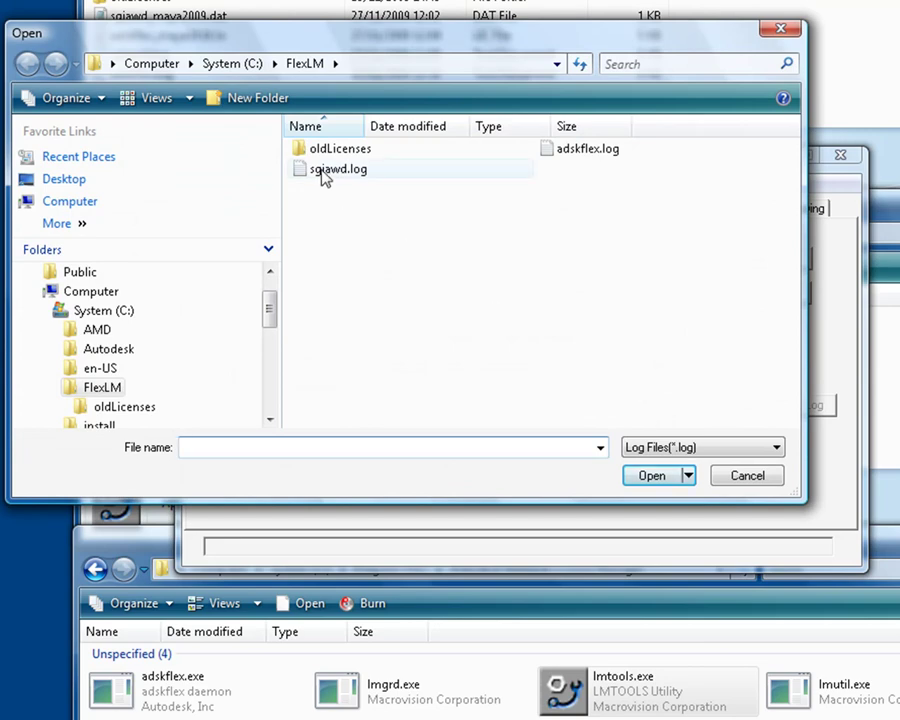
click(330, 176)
click(655, 482)
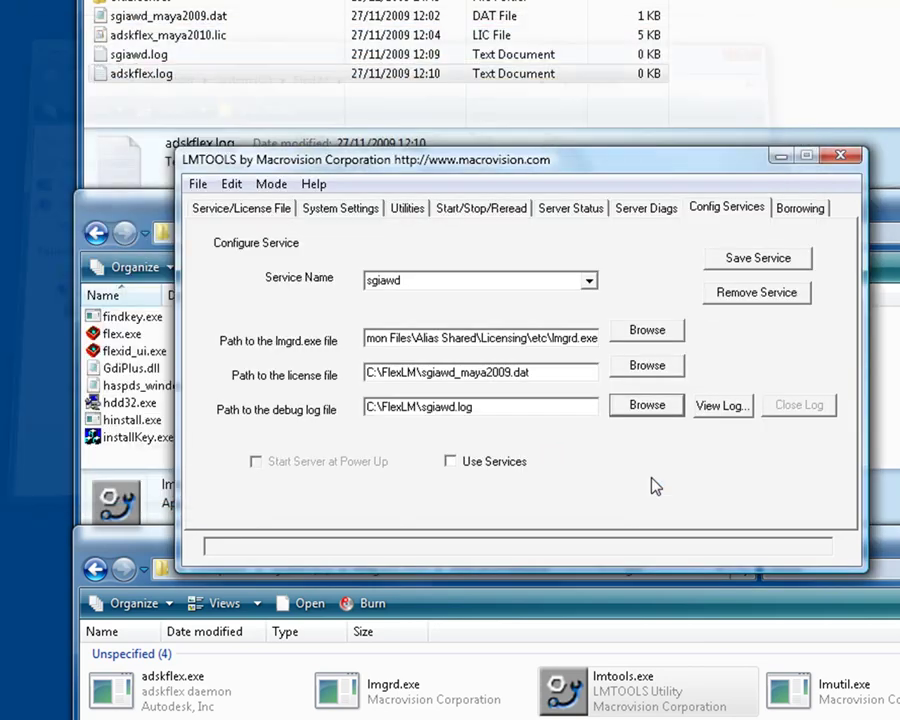
click(450, 462)
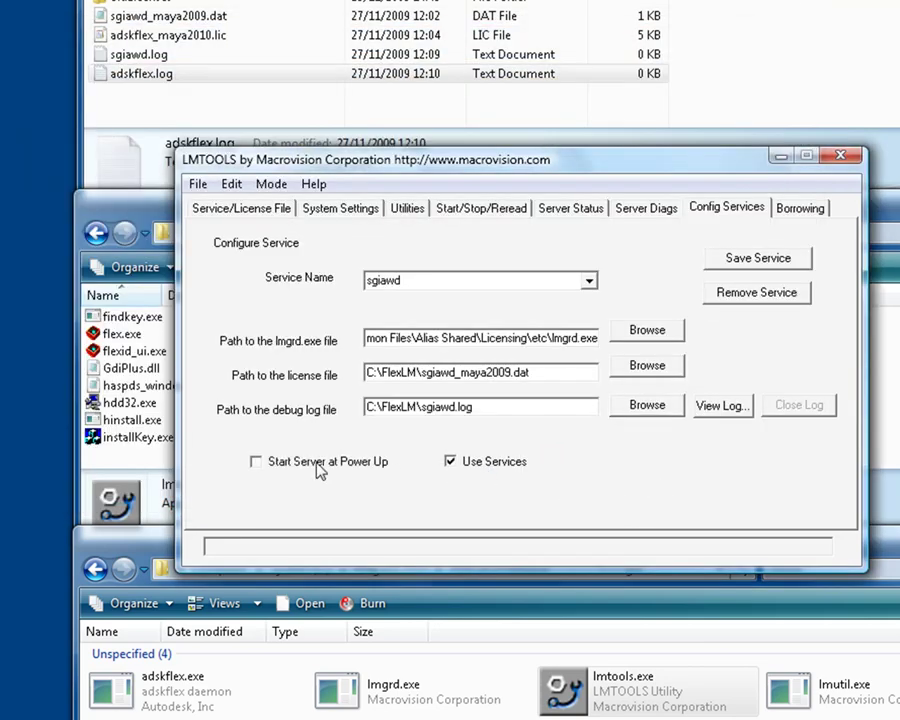
click(256, 463)
click(756, 262)
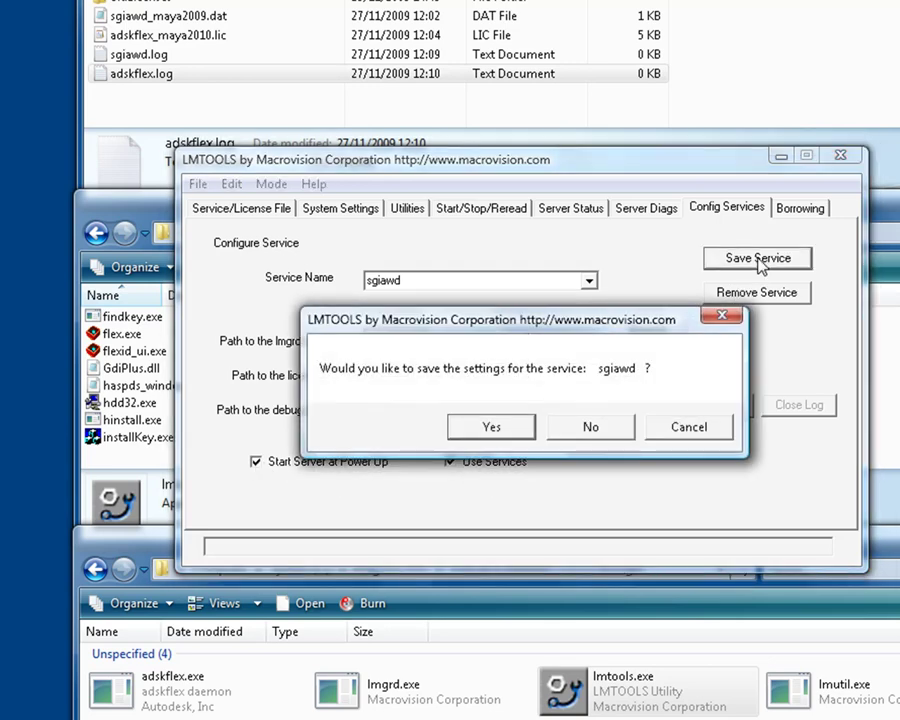
click(497, 427)
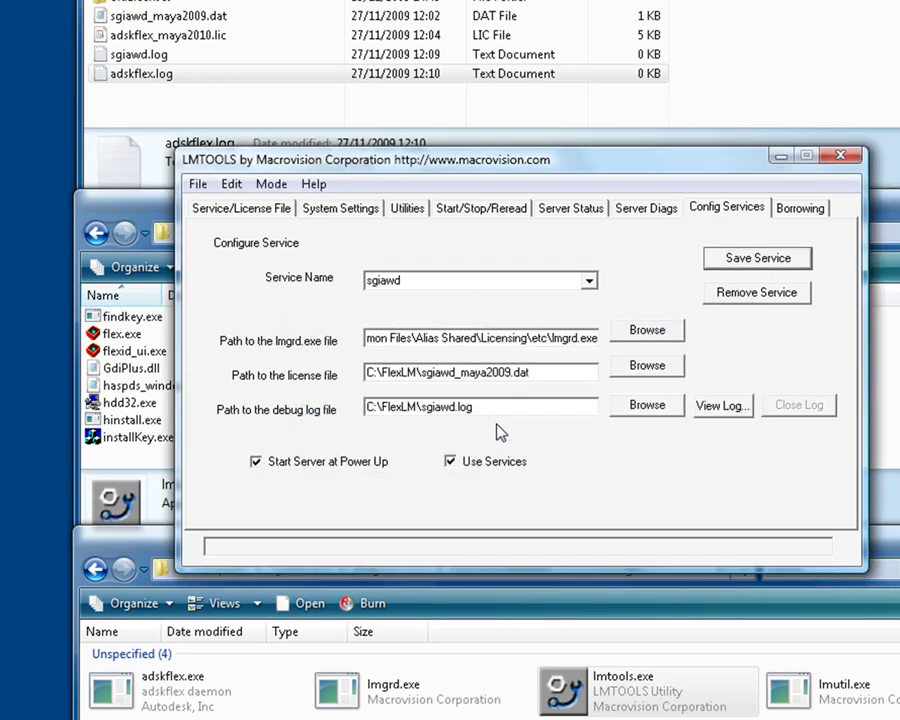
Start the sgiawd license server and run a server status enquiry.
click(485, 210)
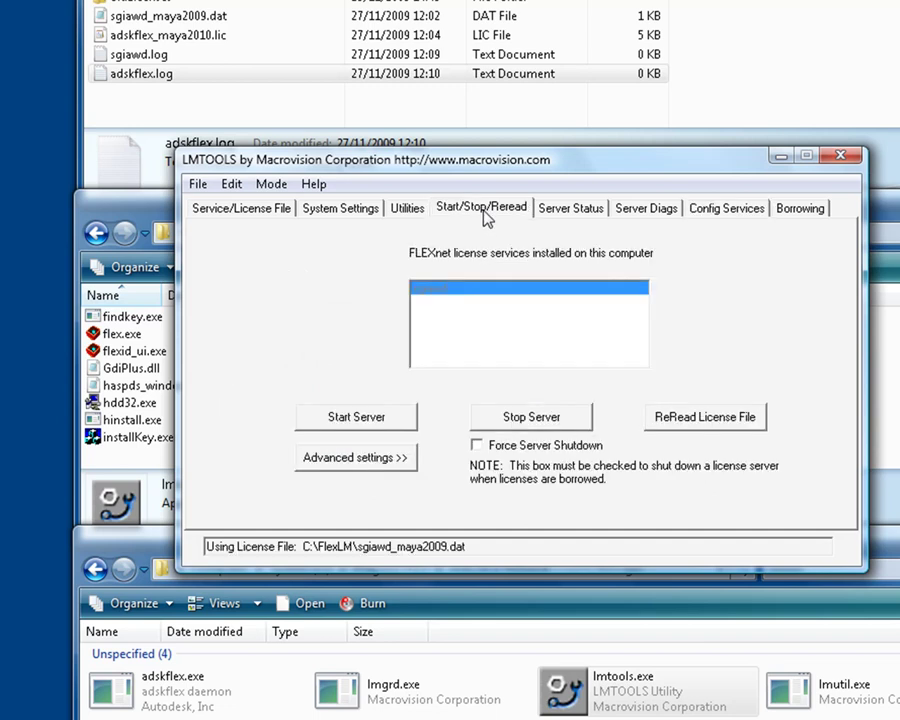
click(352, 419)
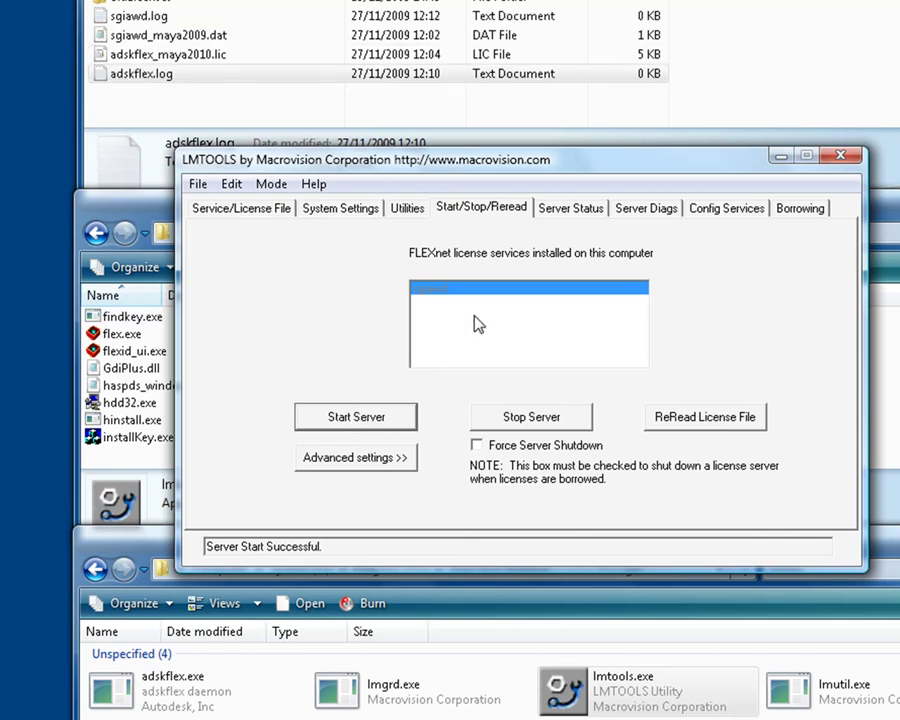
click(573, 211)
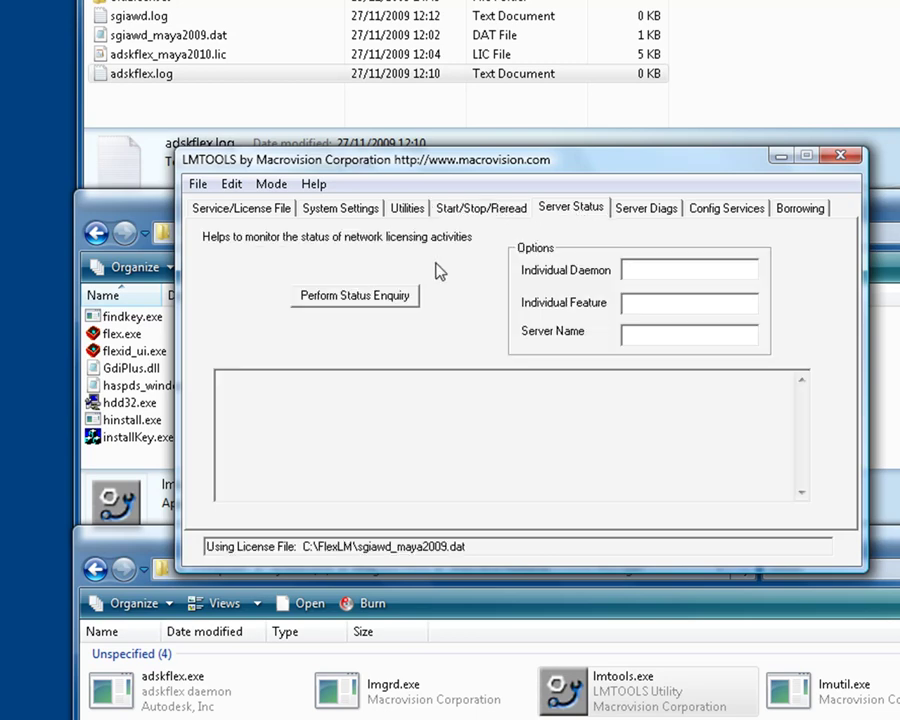
click(357, 299)
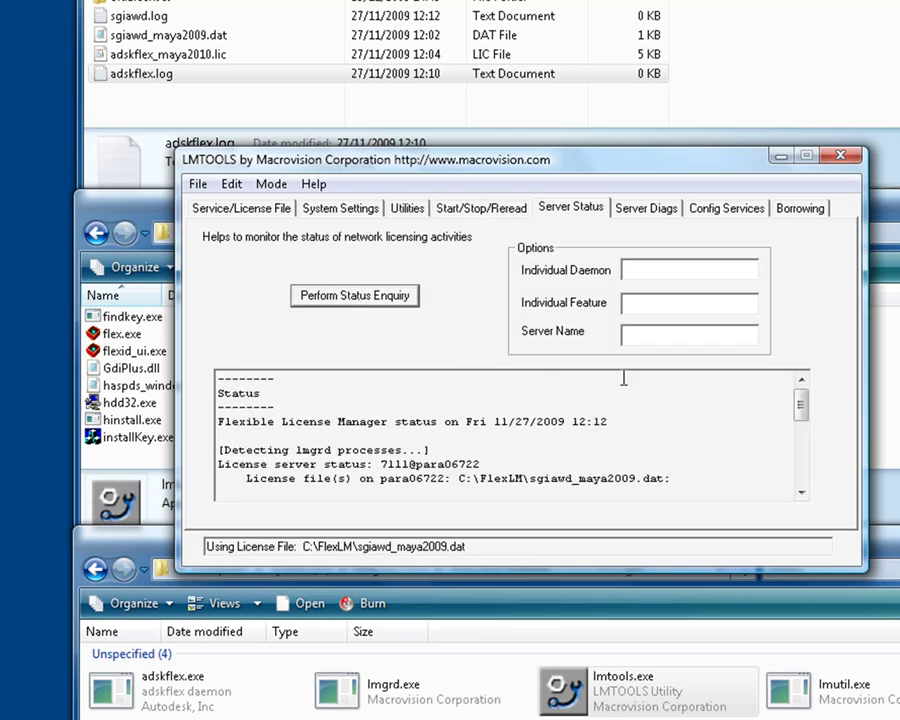
Review the status output for the MayaUnltdf, MayaFluidSimf and MayaMRFMUnlimitedf features.
drag(805, 407, 810, 428)
drag(384, 491, 229, 437)
click(651, 458)
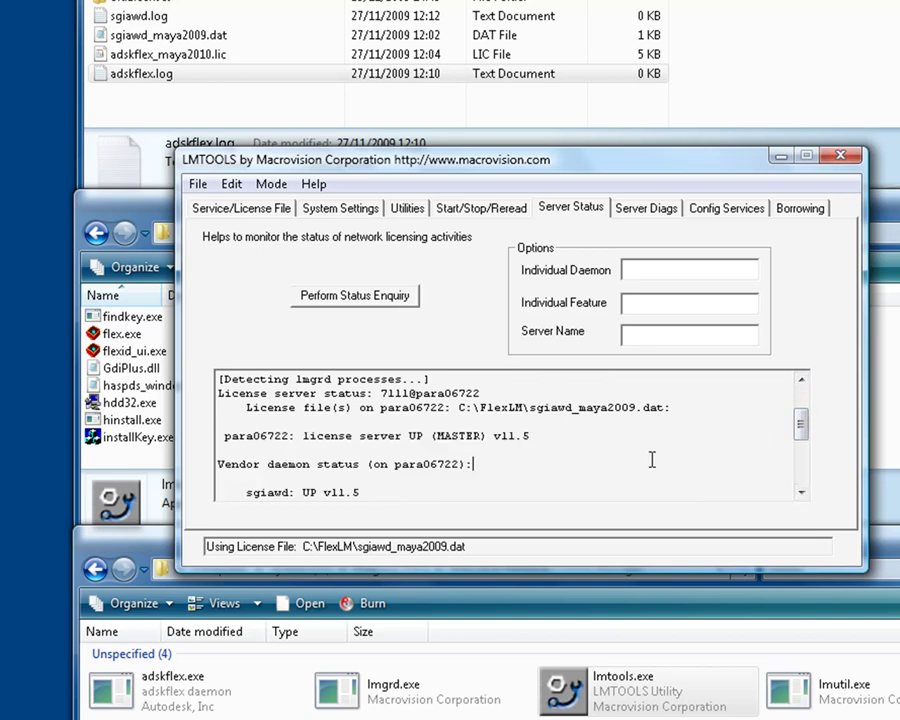
drag(804, 430, 810, 466)
double_click(345, 407)
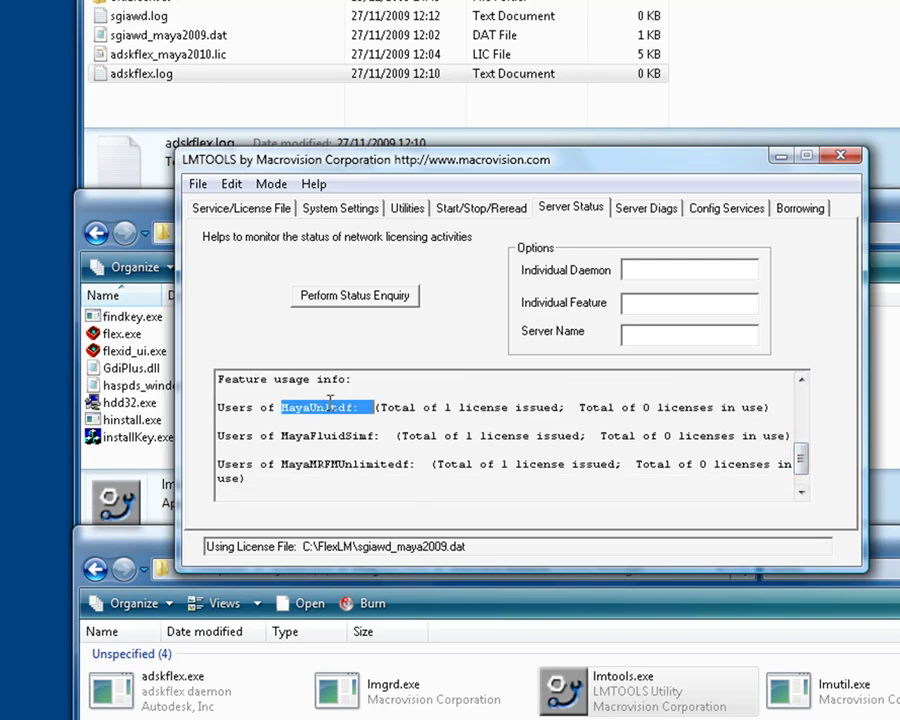
double_click(353, 435)
click(378, 461)
double_click(350, 464)
click(497, 475)
Rename the service to adskflex on the Config Services page.
click(741, 212)
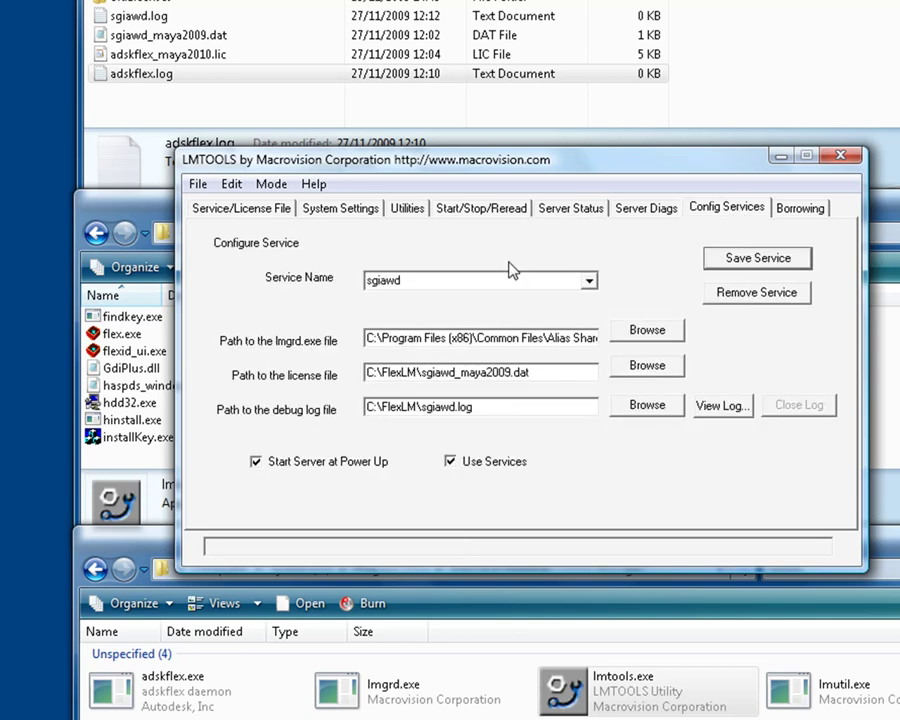
double_click(471, 277)
text(adskflex)
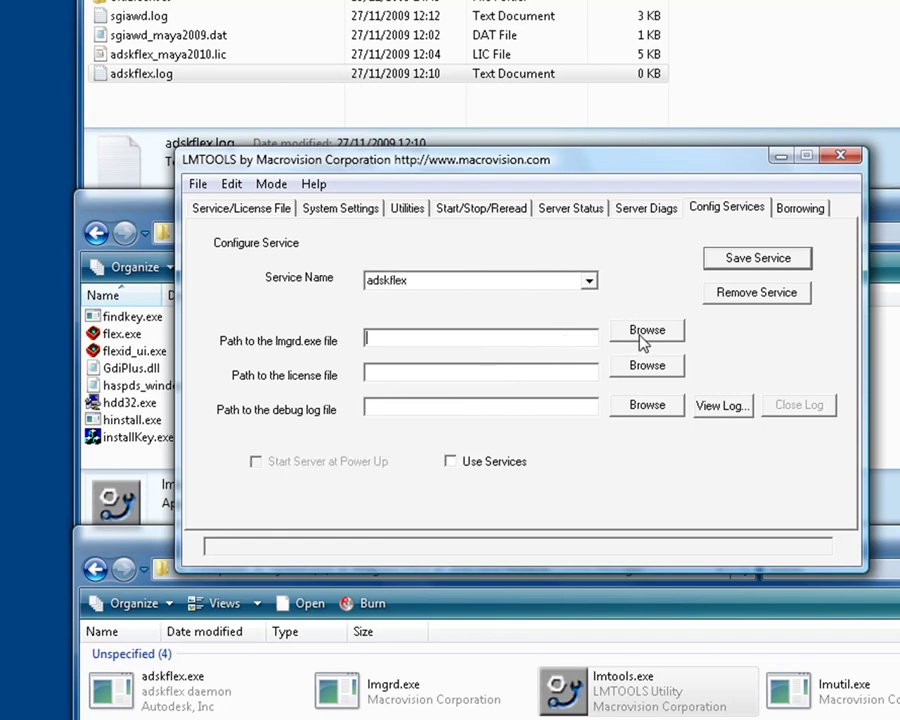
Set the server path to lmgrd.exe in the Autodesk Network License Manager folder.
click(642, 337)
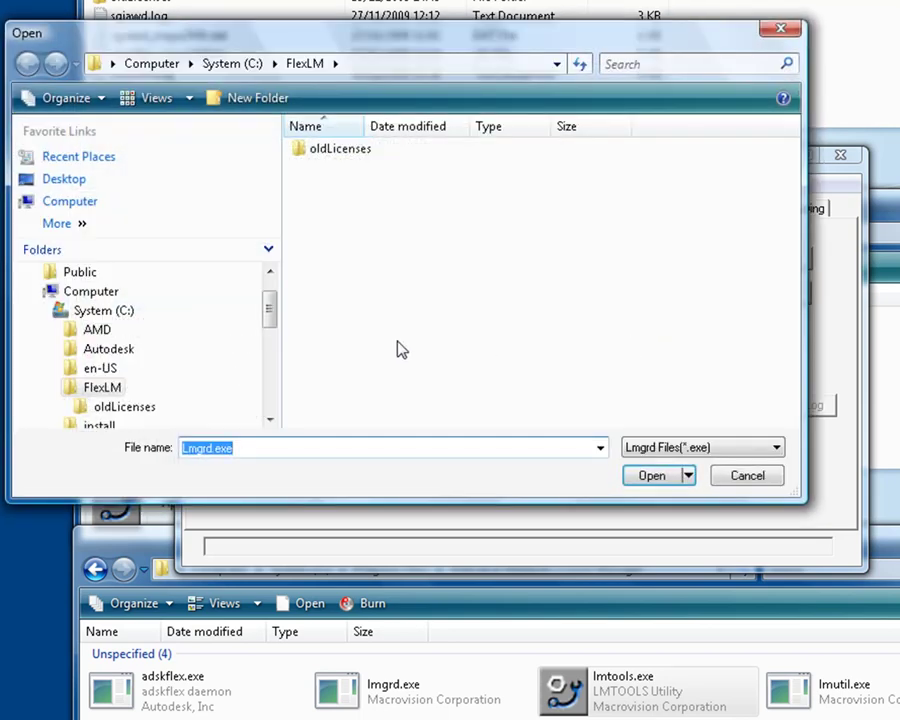
drag(268, 312, 271, 351)
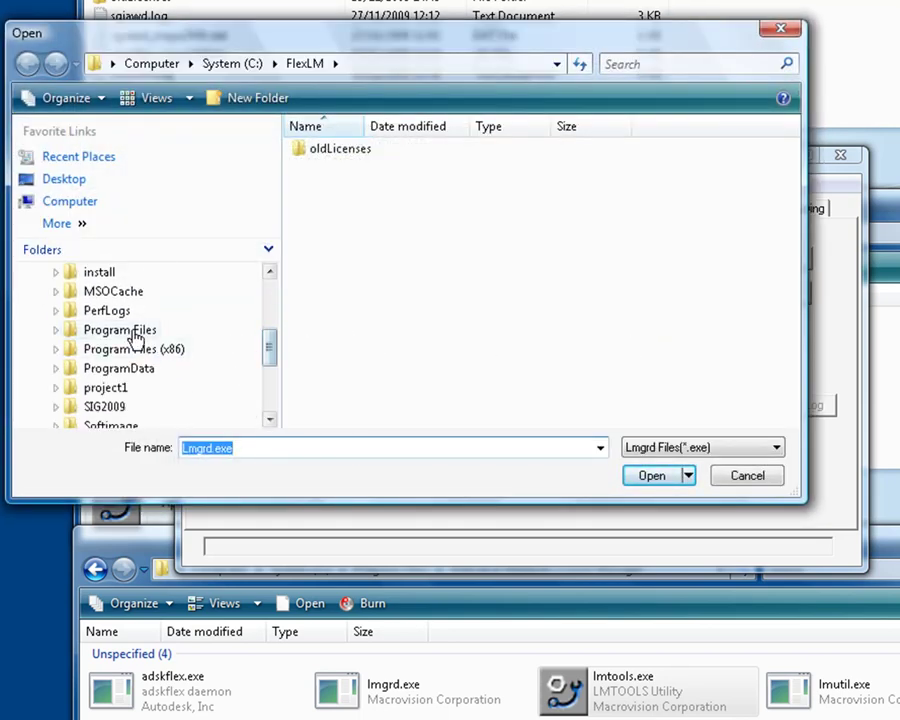
click(190, 328)
double_click(452, 193)
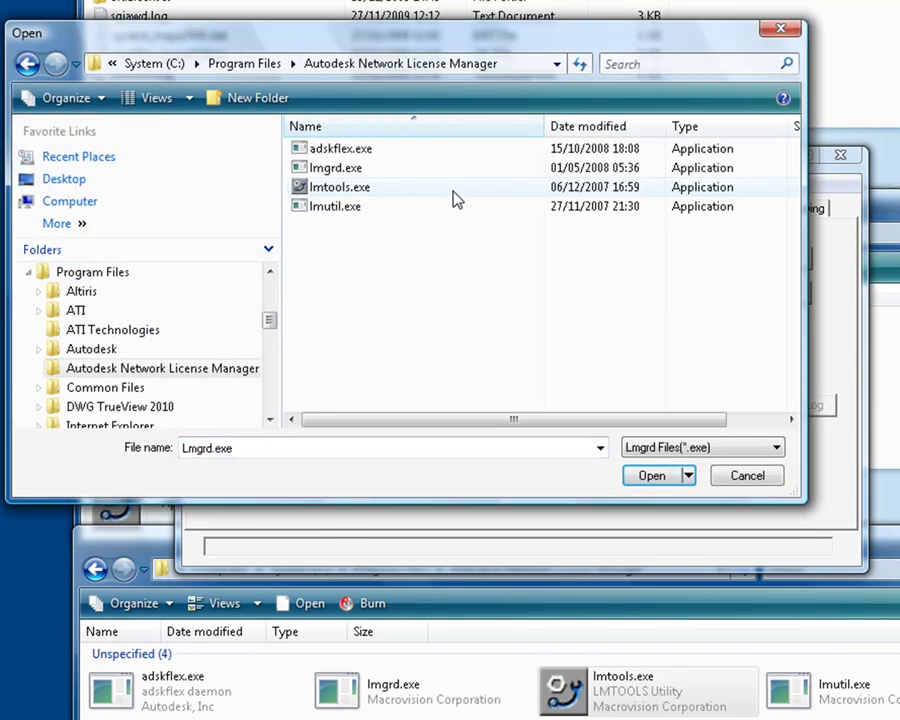
click(649, 475)
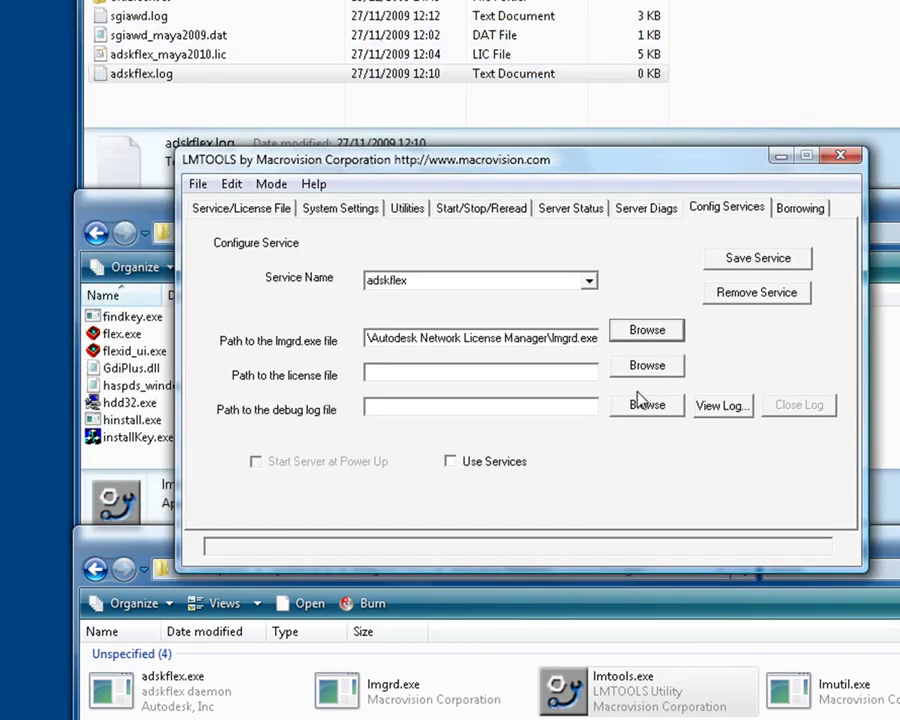
Set the license file to C:\FlexLM\adskflex_maya2010.lic.
click(647, 366)
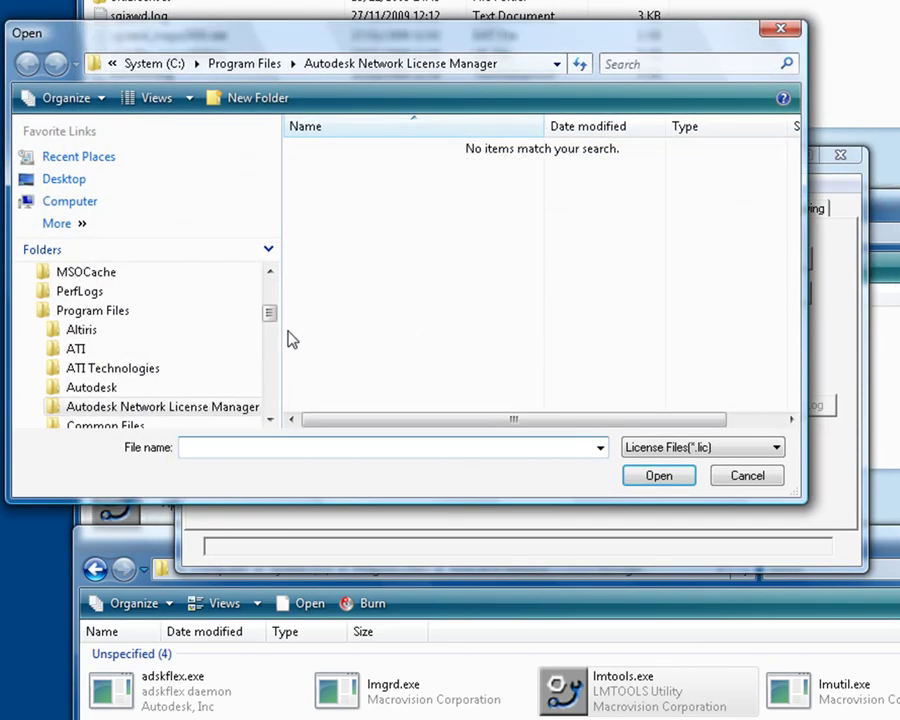
scroll(271, 315, up, 3)
click(85, 368)
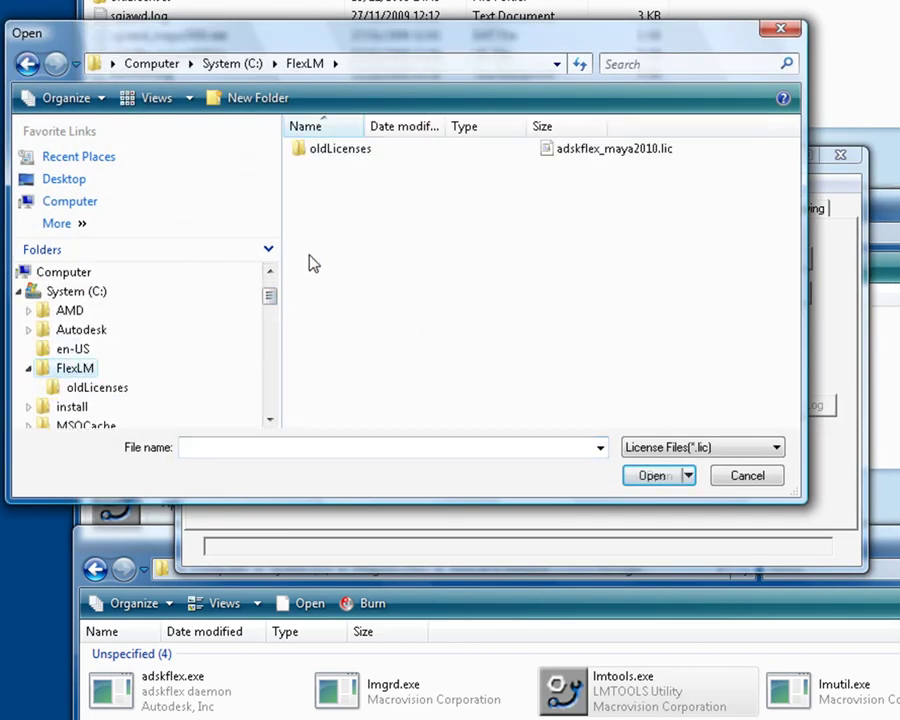
click(617, 151)
click(651, 477)
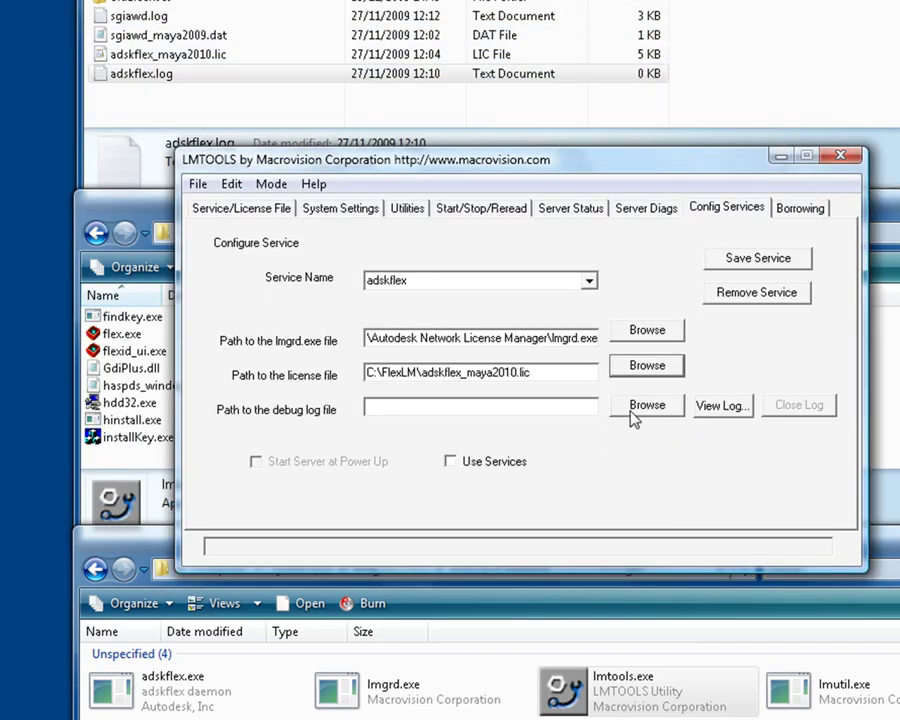
Use C:\FlexLM\adskflex.log as the debug log, enable services and power-up start, and save.
click(642, 404)
click(588, 148)
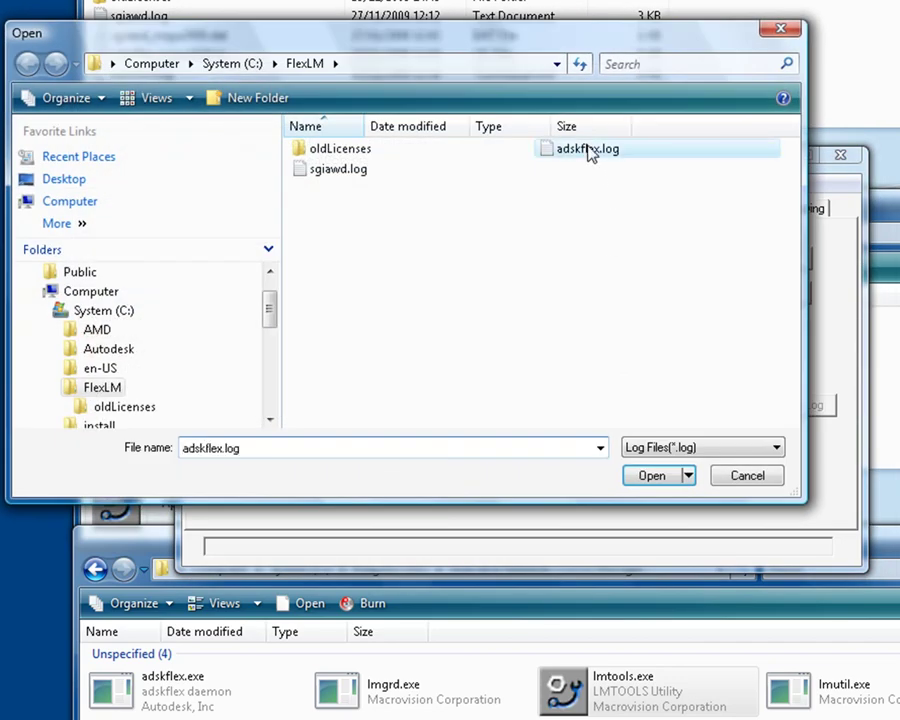
click(652, 476)
click(493, 468)
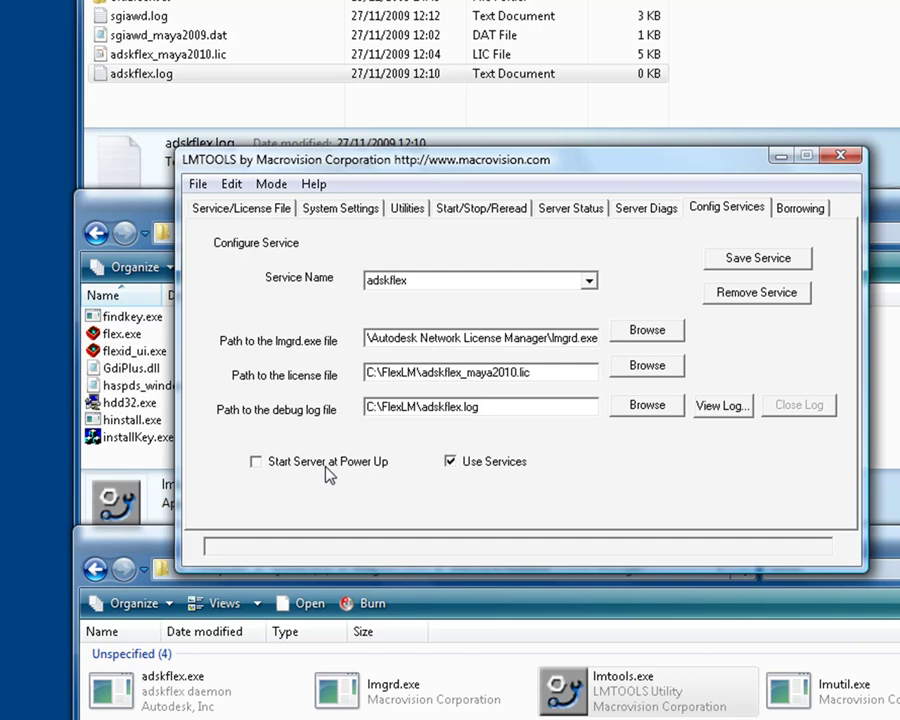
click(329, 467)
click(775, 262)
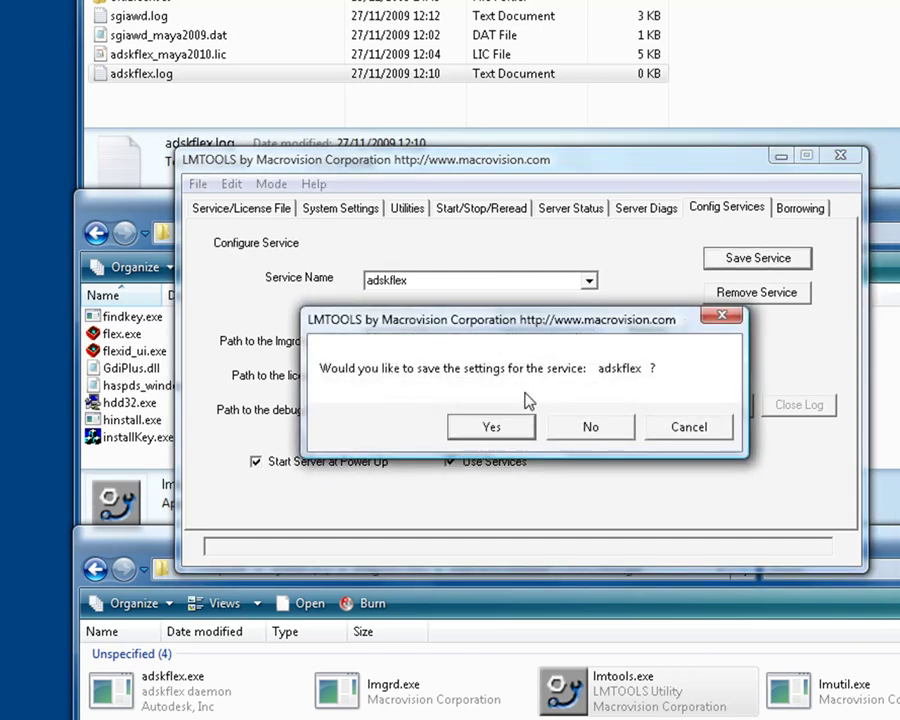
click(481, 428)
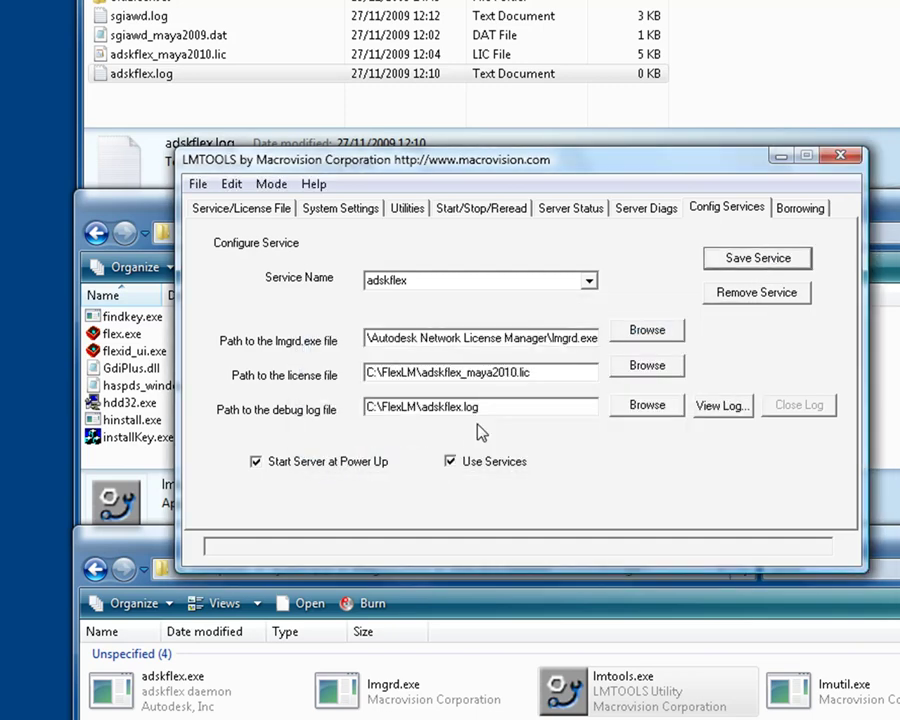
Start the adskflex license server and run a server status enquiry.
click(478, 209)
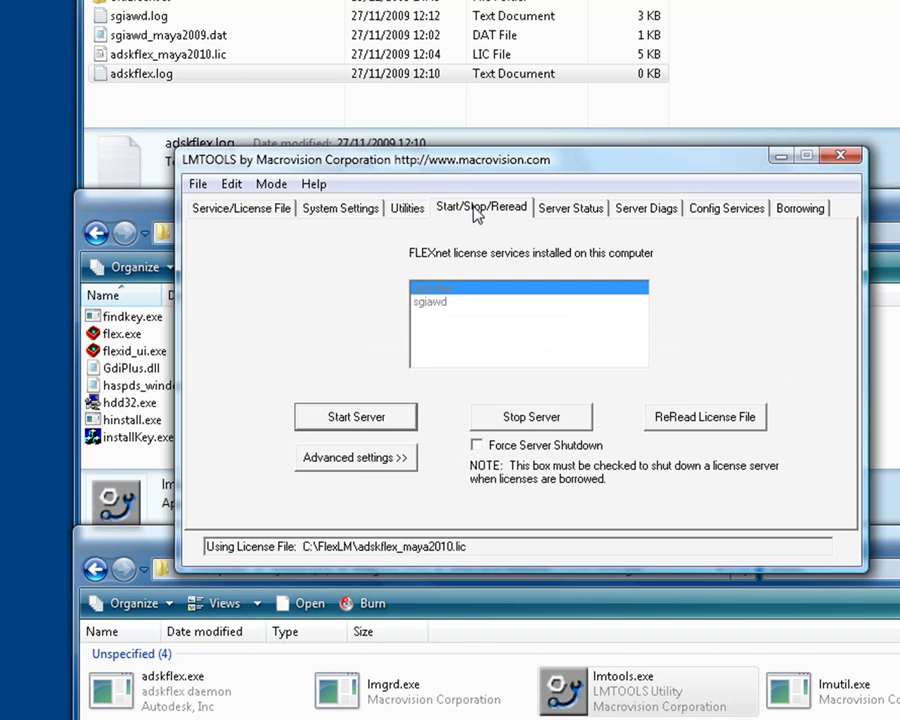
click(349, 425)
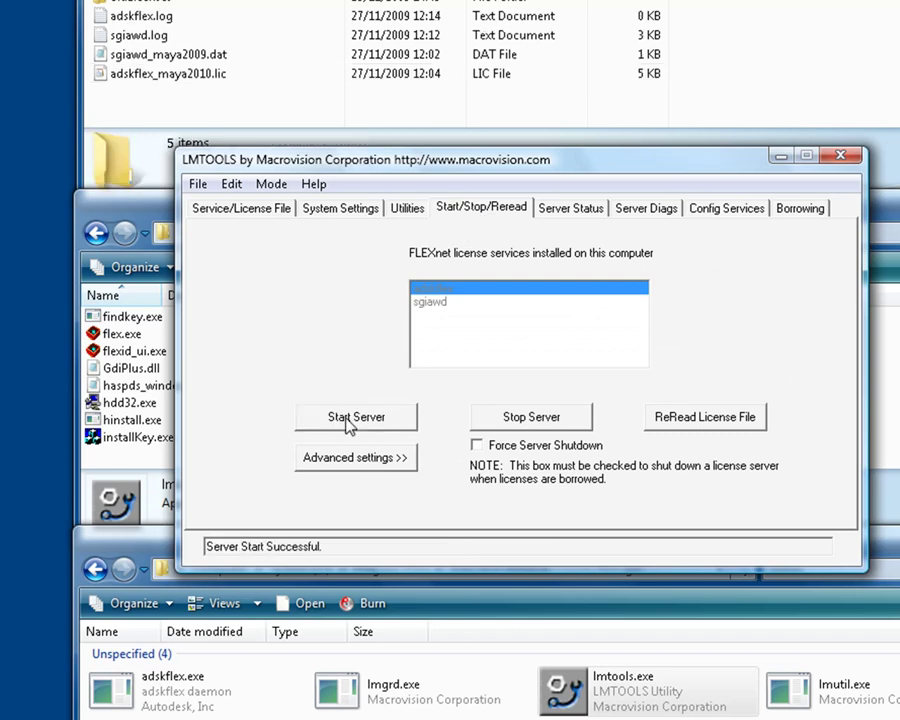
click(576, 211)
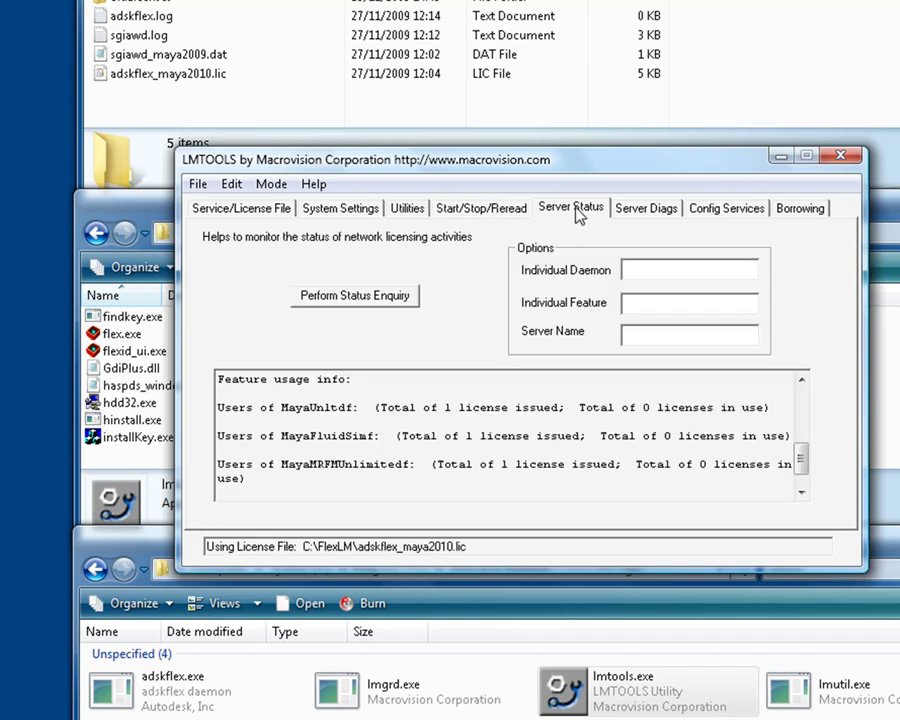
click(356, 297)
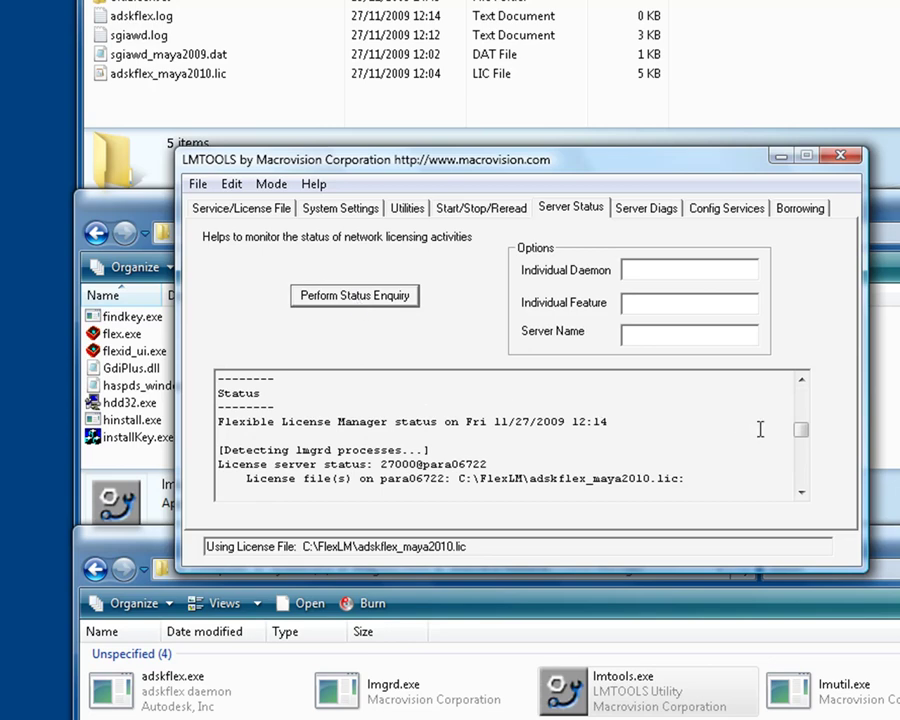
Review the status for features 85400MAYA_2010_0F, 85400MAYAMFS_2010_0F and 85400MAYAMMR_2010_0F.
drag(800, 428, 808, 505)
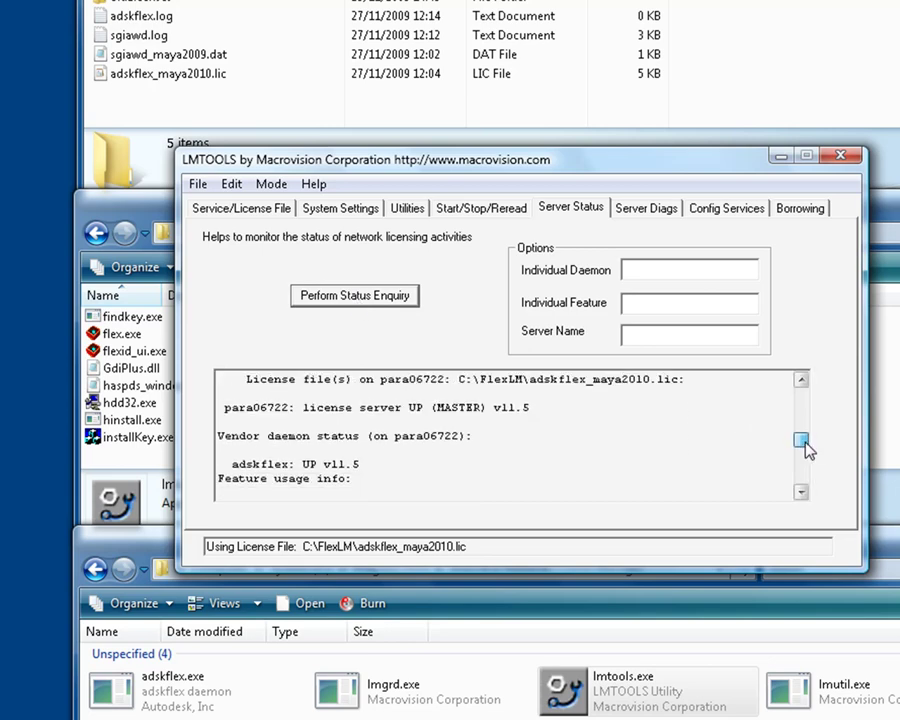
drag(408, 464, 211, 409)
click(509, 464)
drag(806, 446, 808, 460)
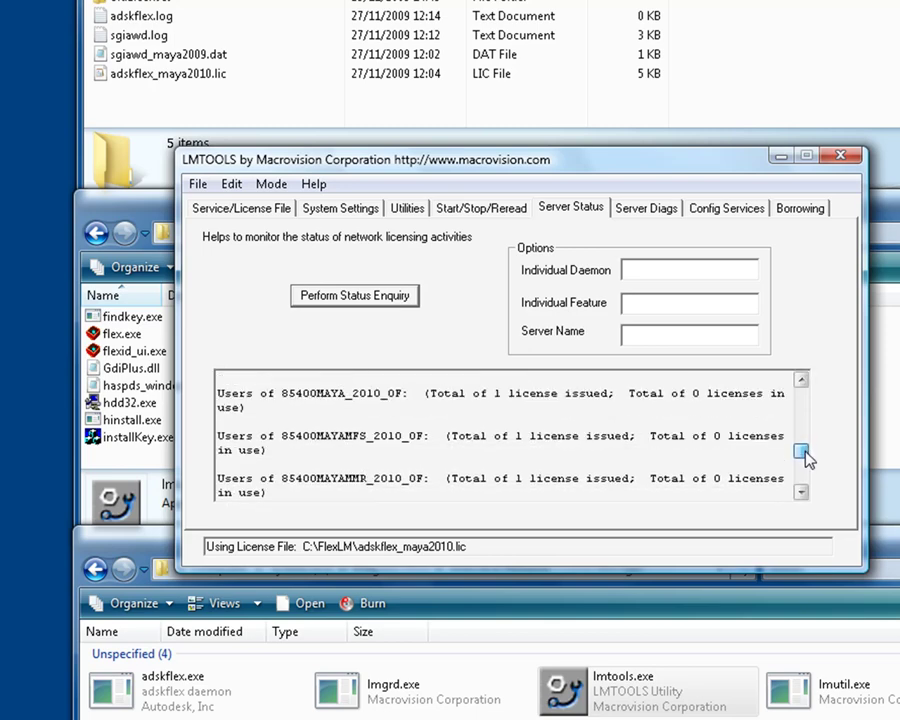
double_click(390, 393)
double_click(400, 437)
double_click(405, 478)
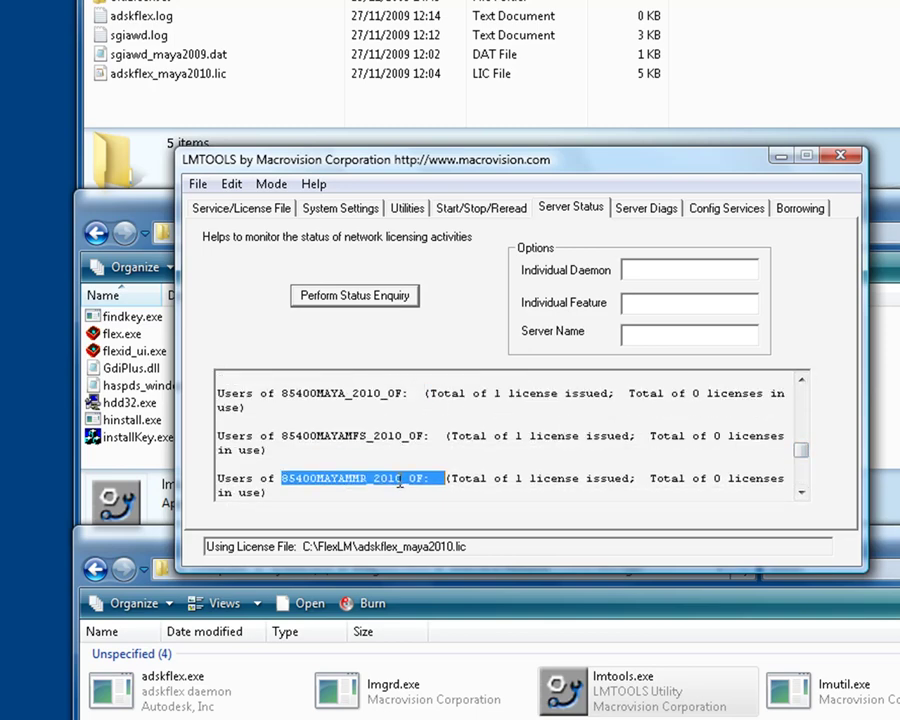
drag(800, 454, 812, 395)
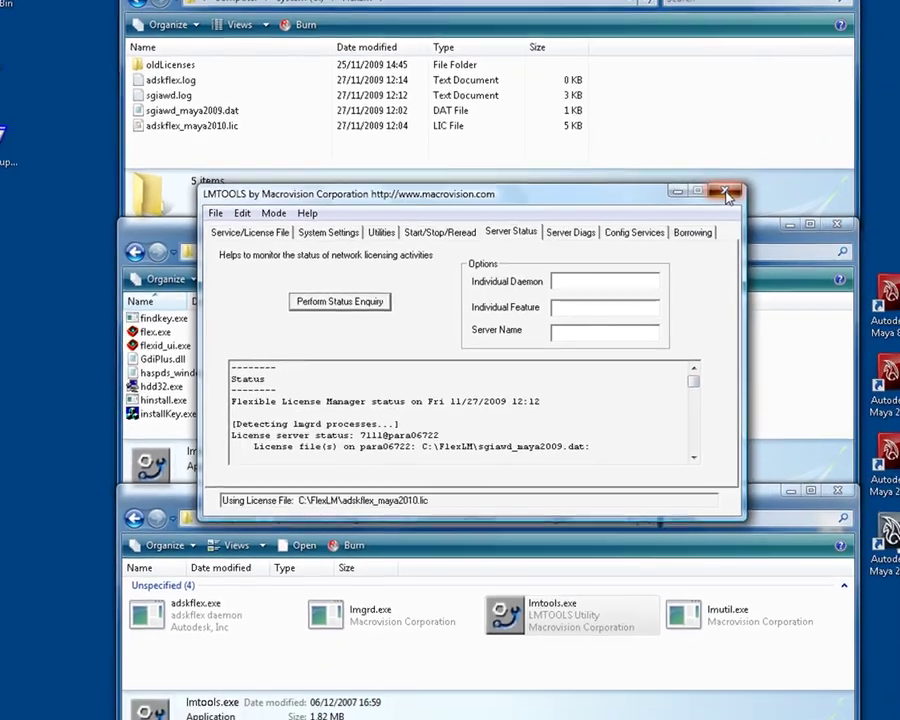
Close LMTOOLS, open adskflex.log in Notepad and widen the window.
click(727, 192)
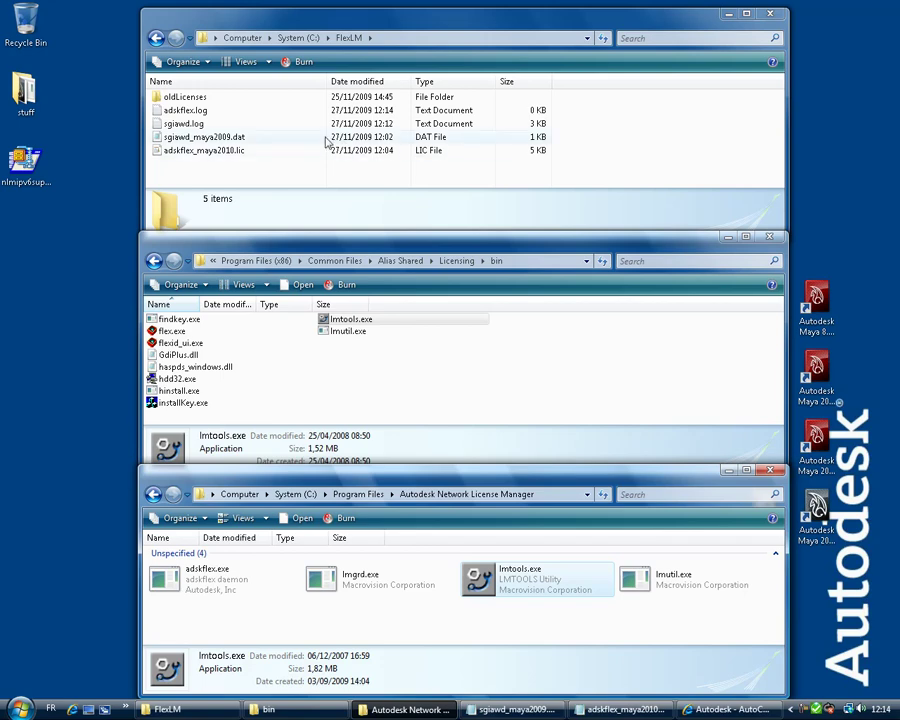
double_click(203, 116)
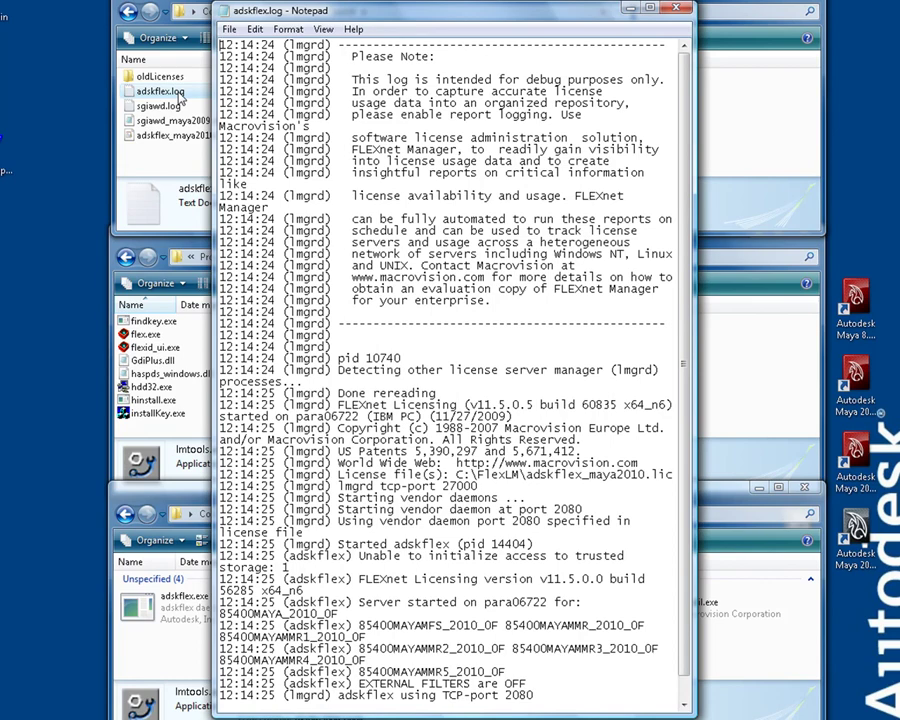
drag(695, 350, 805, 350)
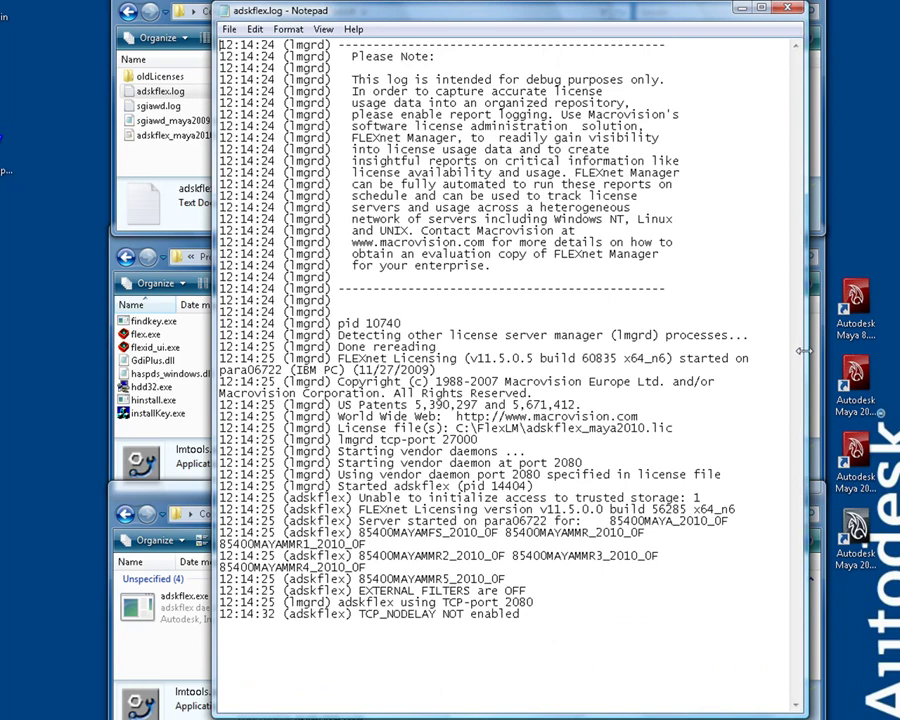
Highlight the license file, Starting vendor daemons and Maya 2010 feature lines in the log.
drag(673, 428, 330, 426)
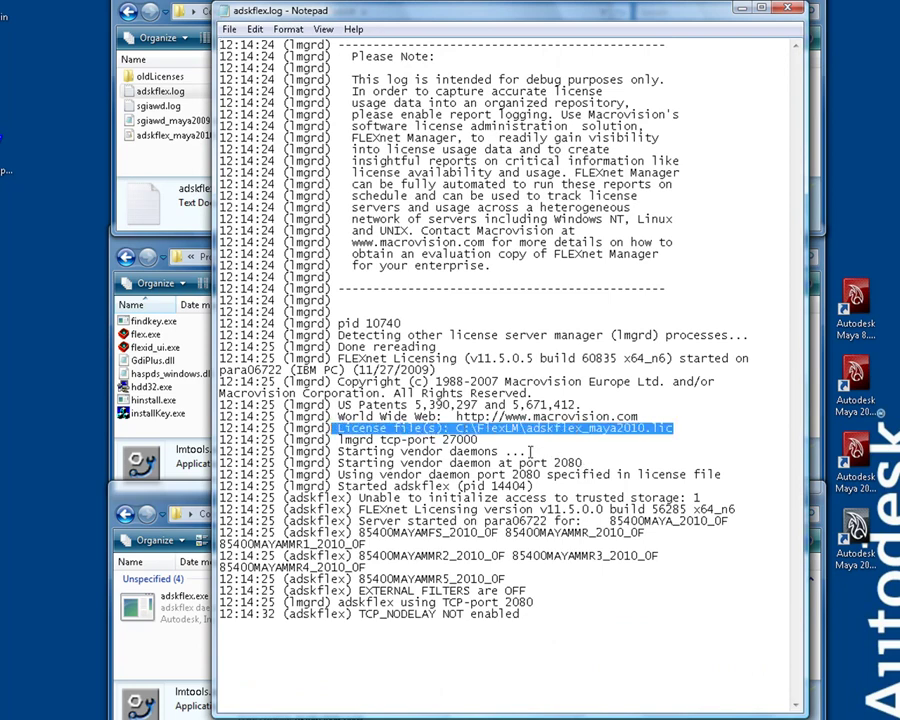
click(524, 451)
drag(524, 451, 338, 451)
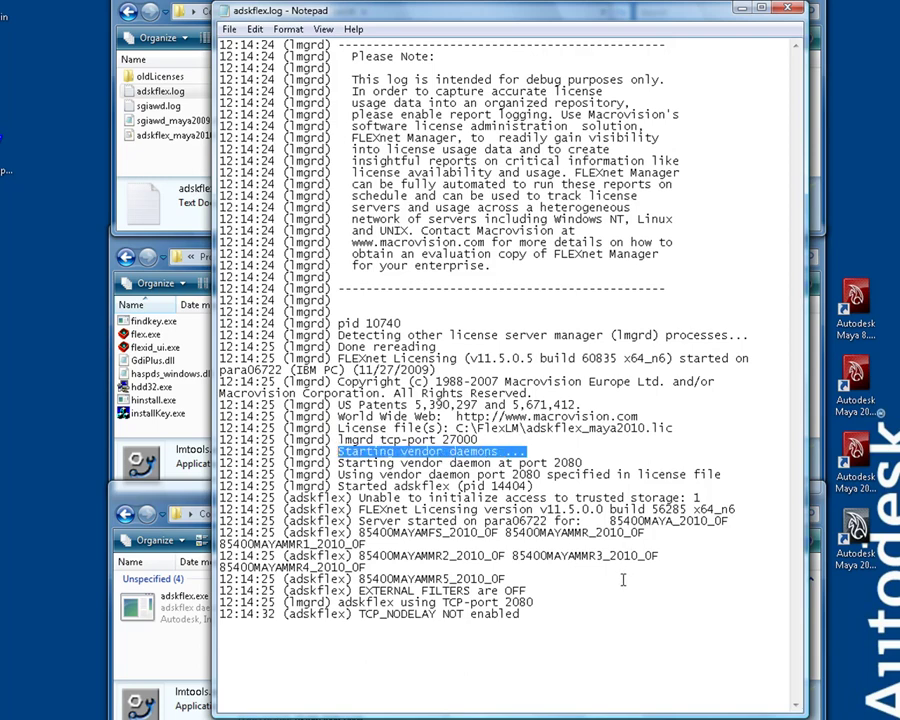
drag(621, 580, 358, 532)
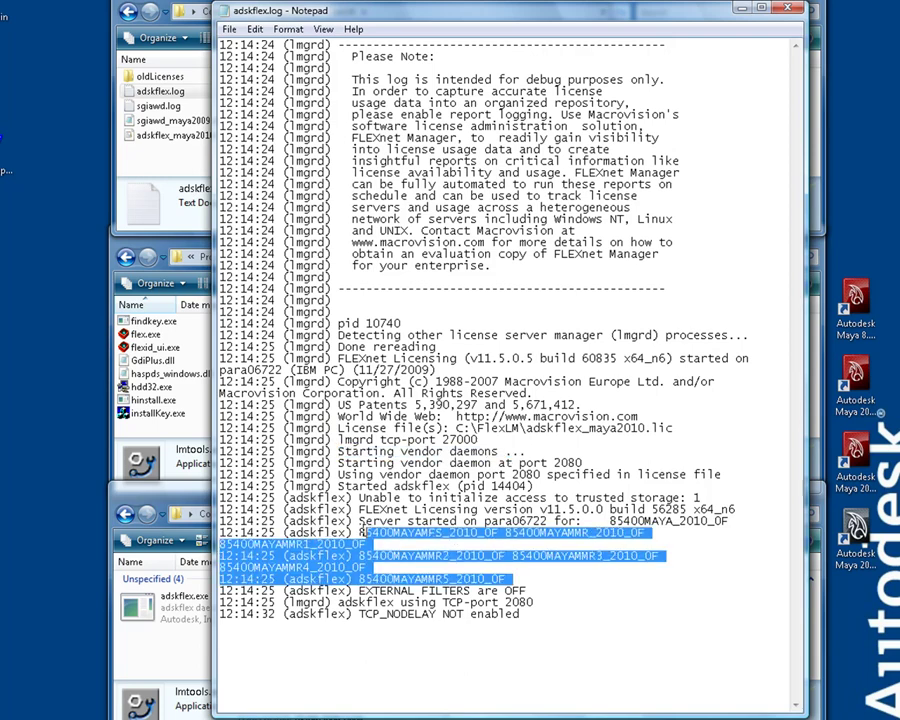
click(626, 596)
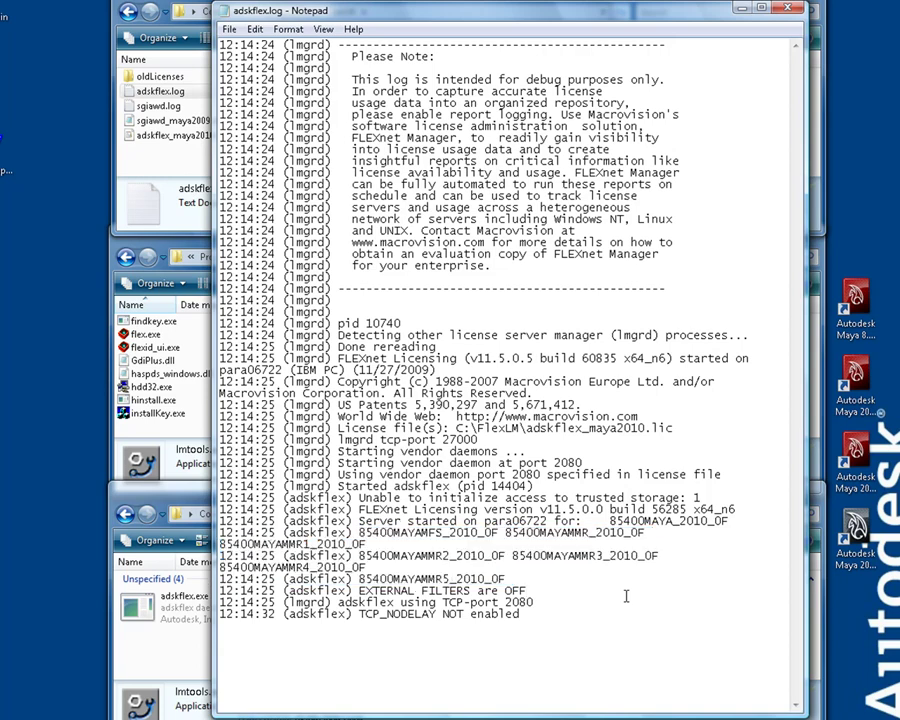